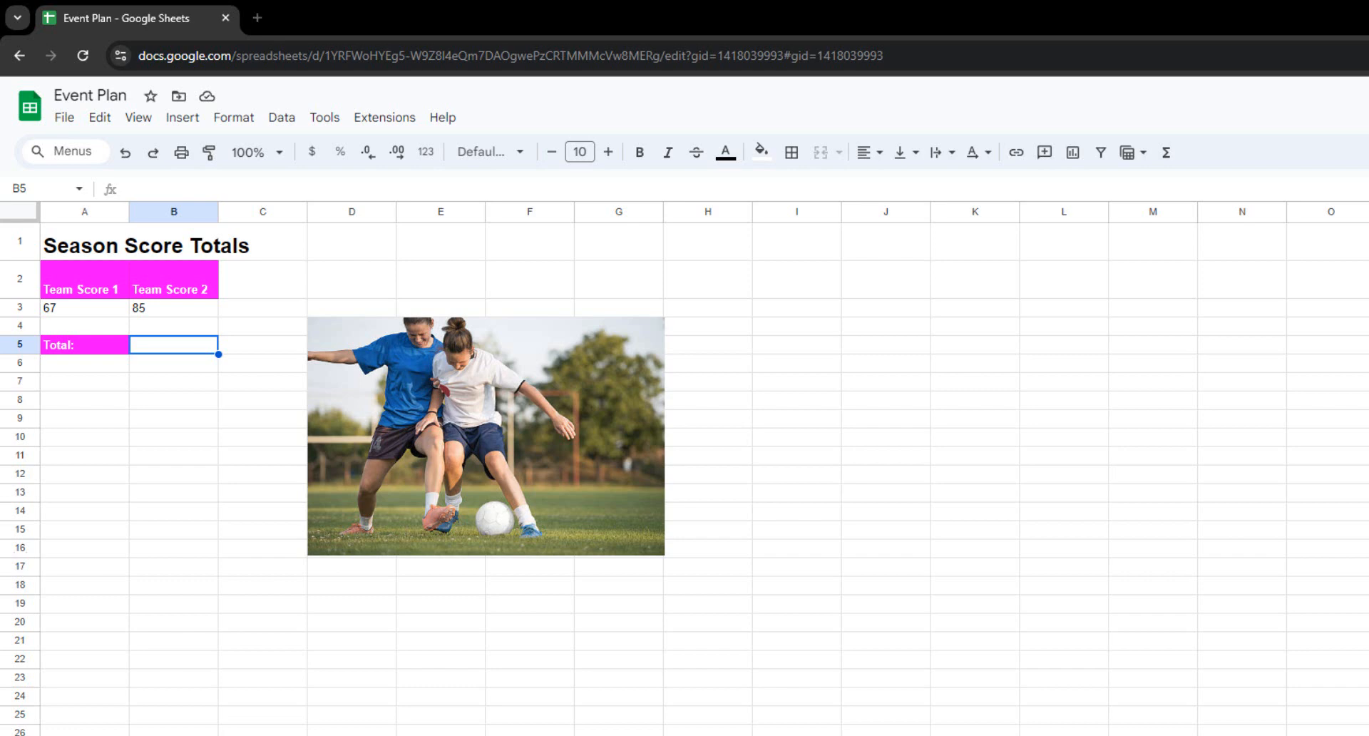
# Review the Team Score 1 and Team Score 2 cells and the empty total cell on the Season Score Totals sheet.
pyautogui.hotkey('ctrl', 'shift', 'pagedown')
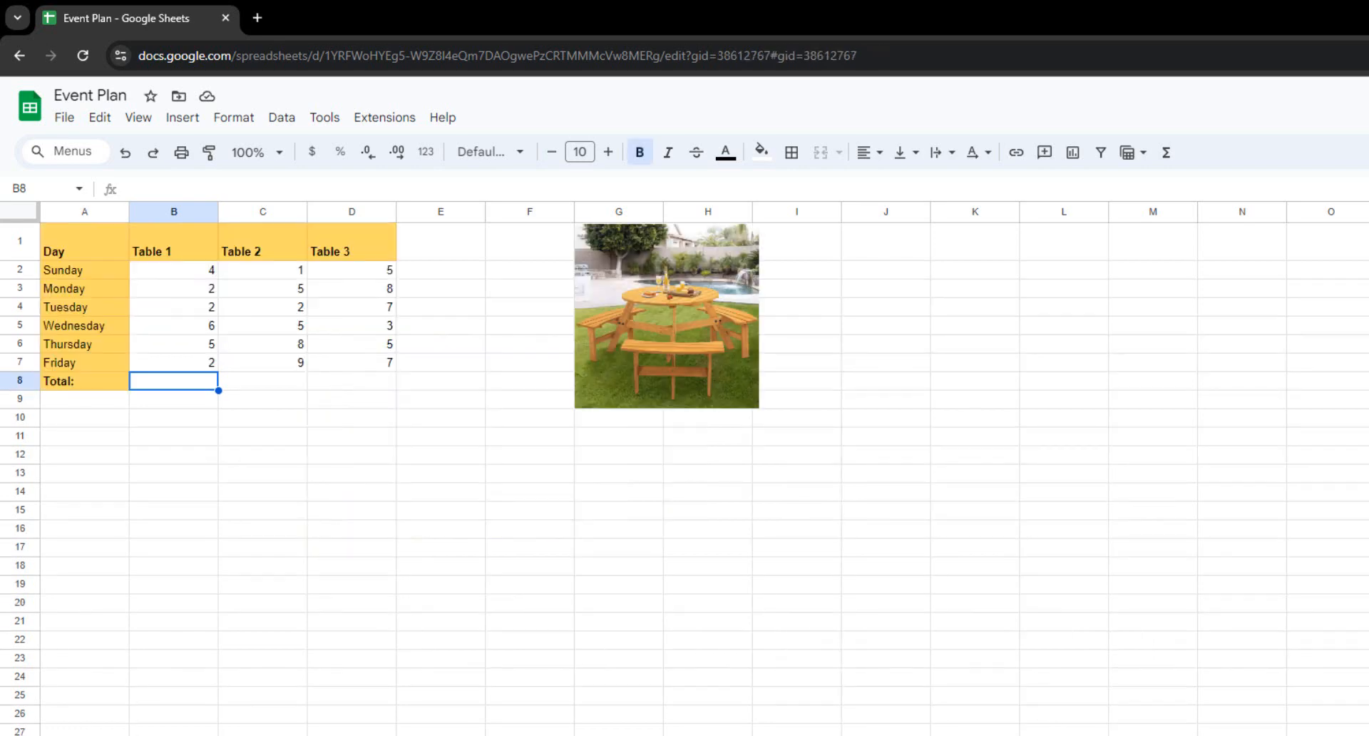
pyautogui.hotkey('ctrl', 'shift', 'pagedown')
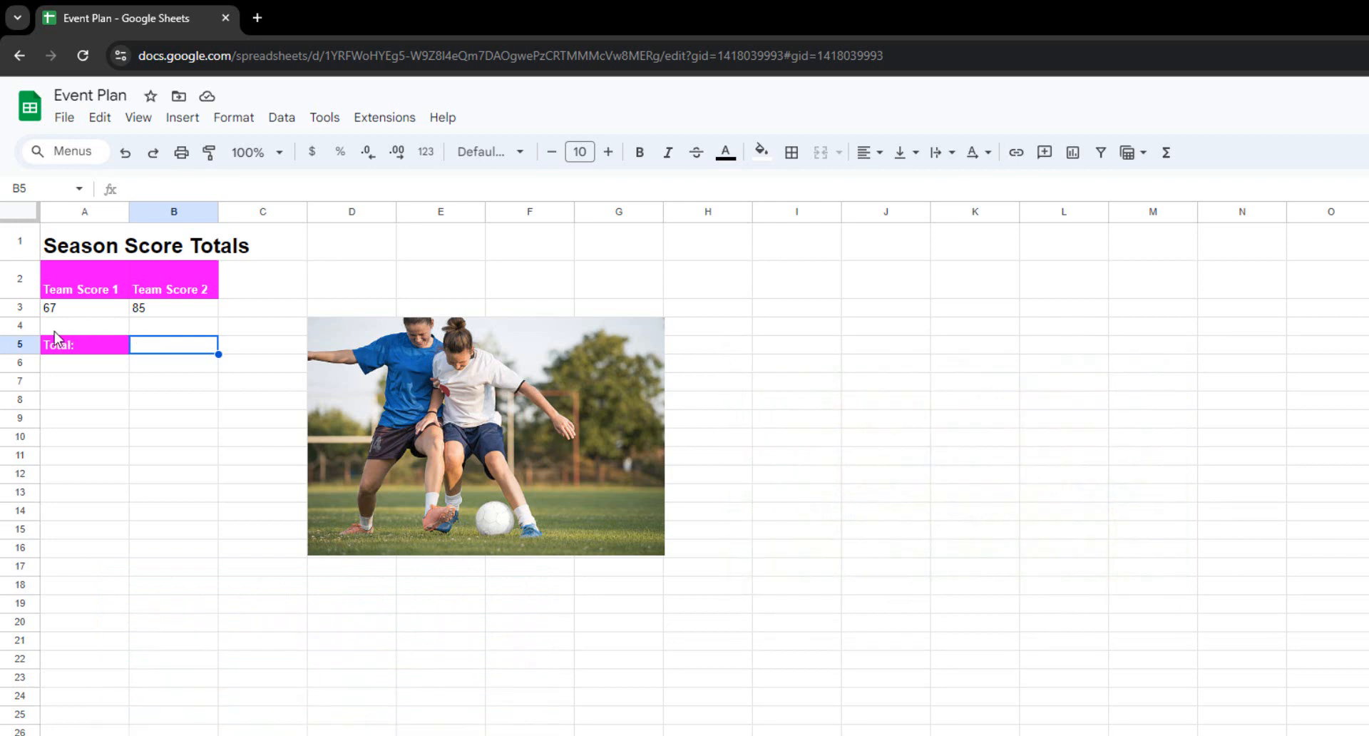
pyautogui.click(93, 314)
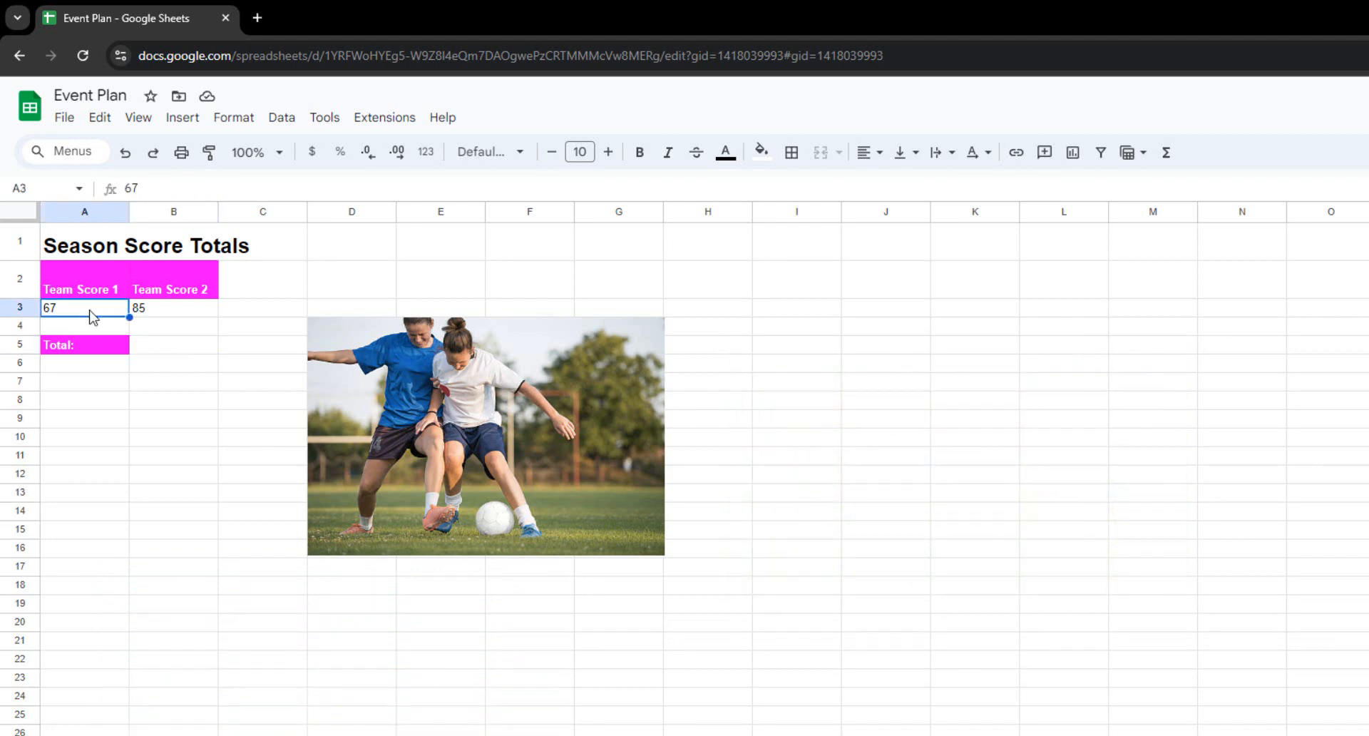
pyautogui.click(166, 314)
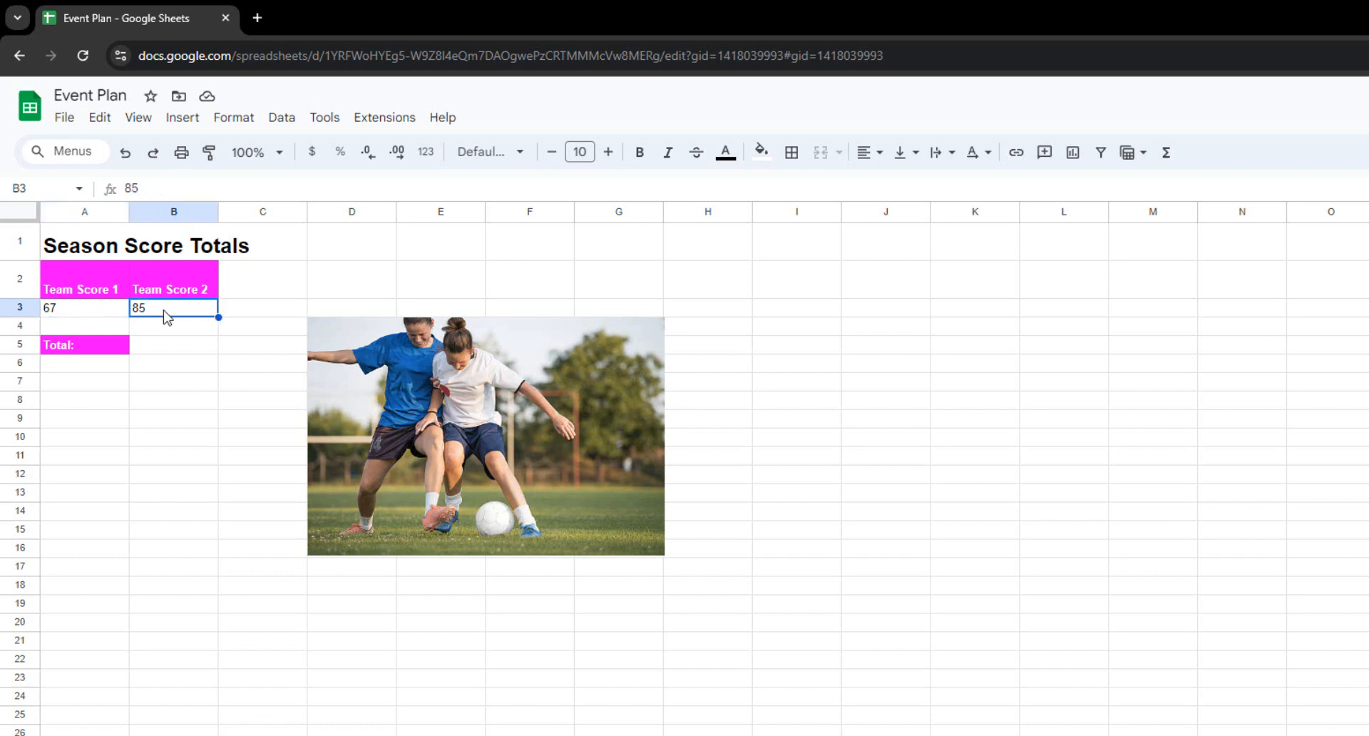
pyautogui.click(152, 350)
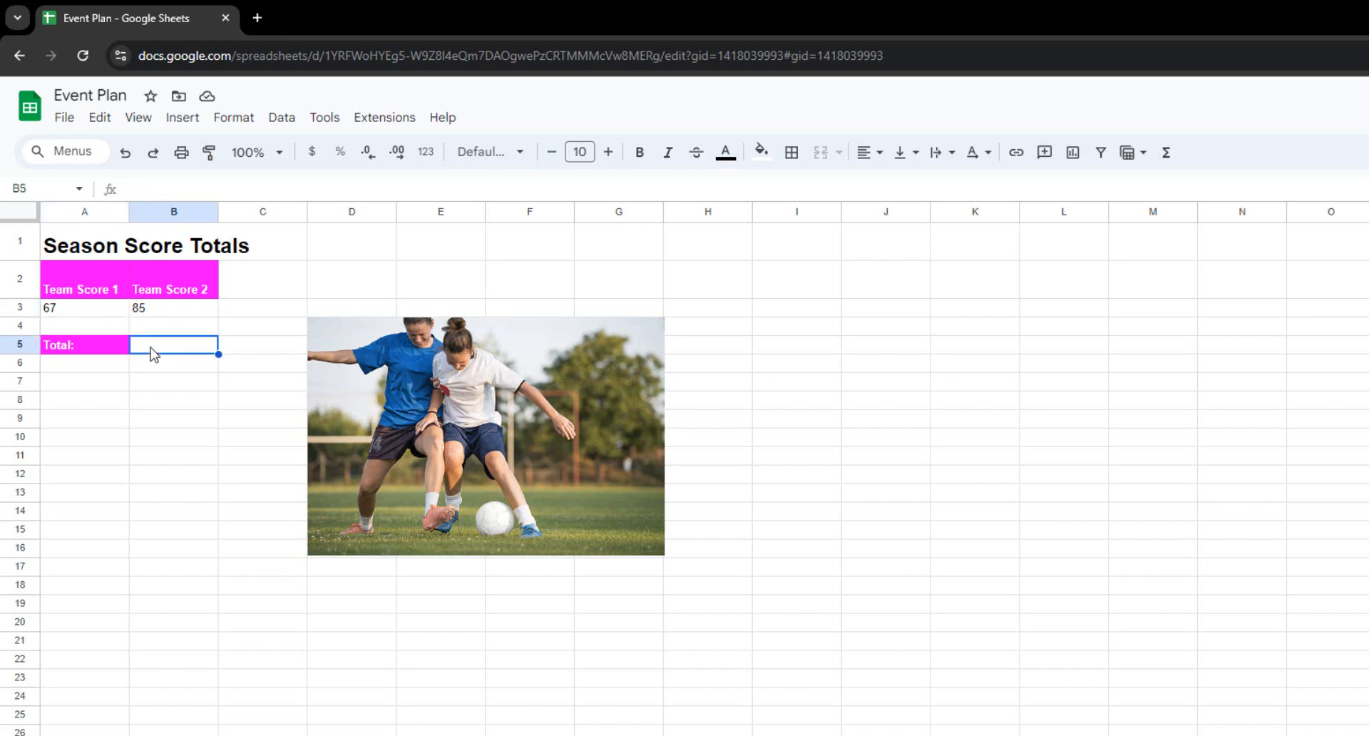
pyautogui.click(93, 310)
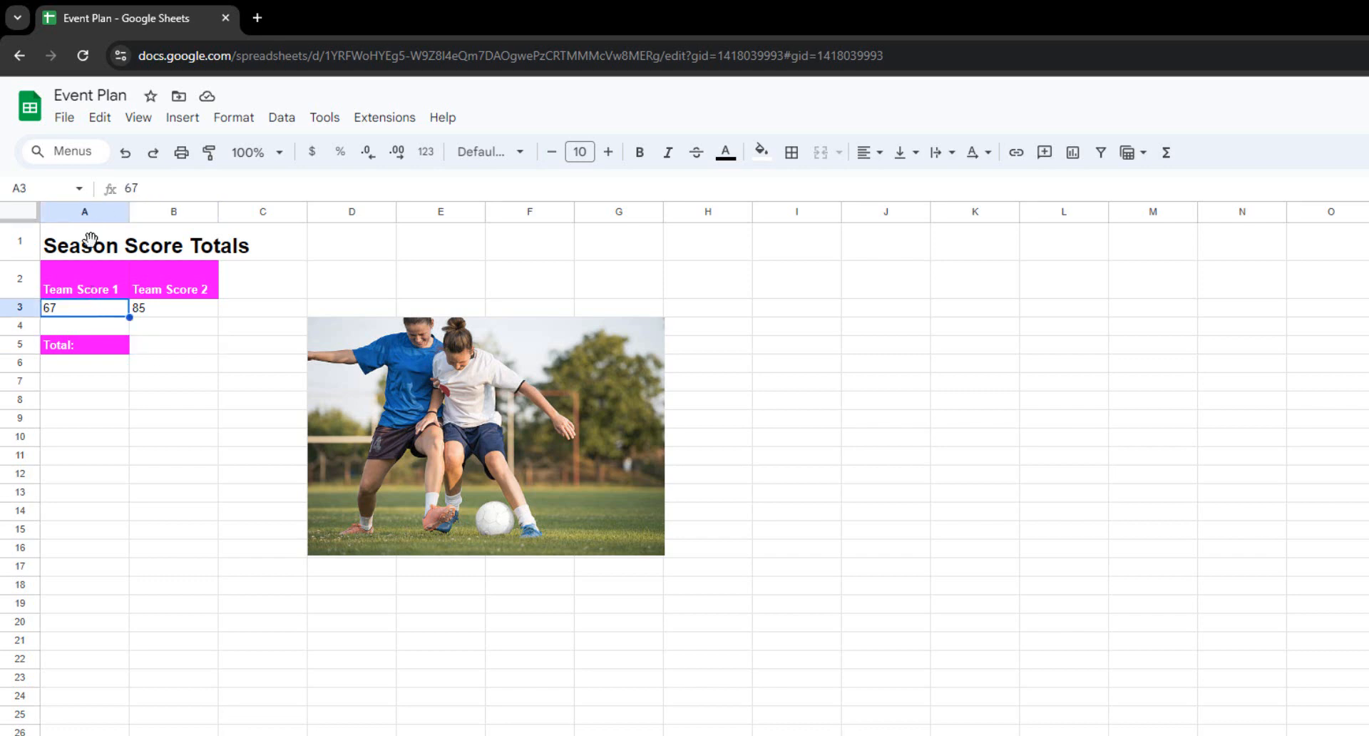
pyautogui.click(158, 312)
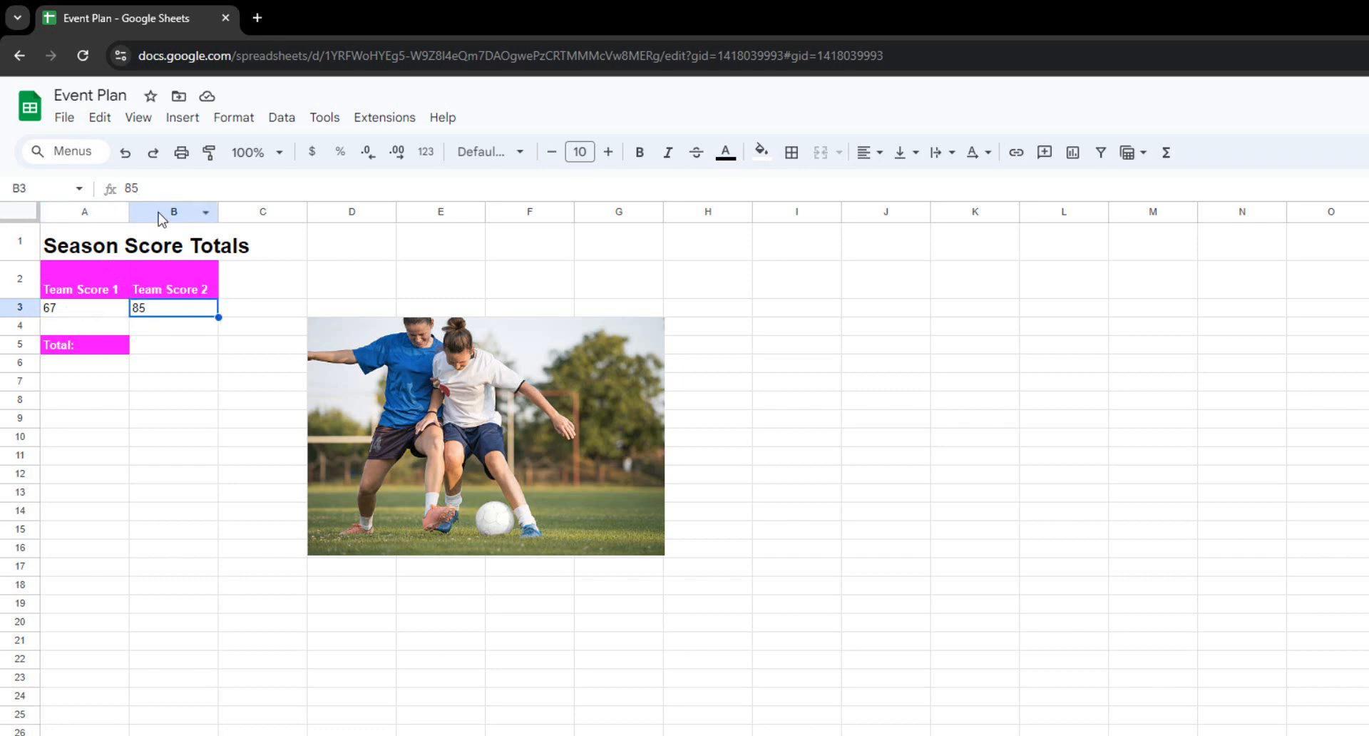
# Enter the formula =A3+B3 in cell B5 to total the two team scores.
pyautogui.click(155, 349)
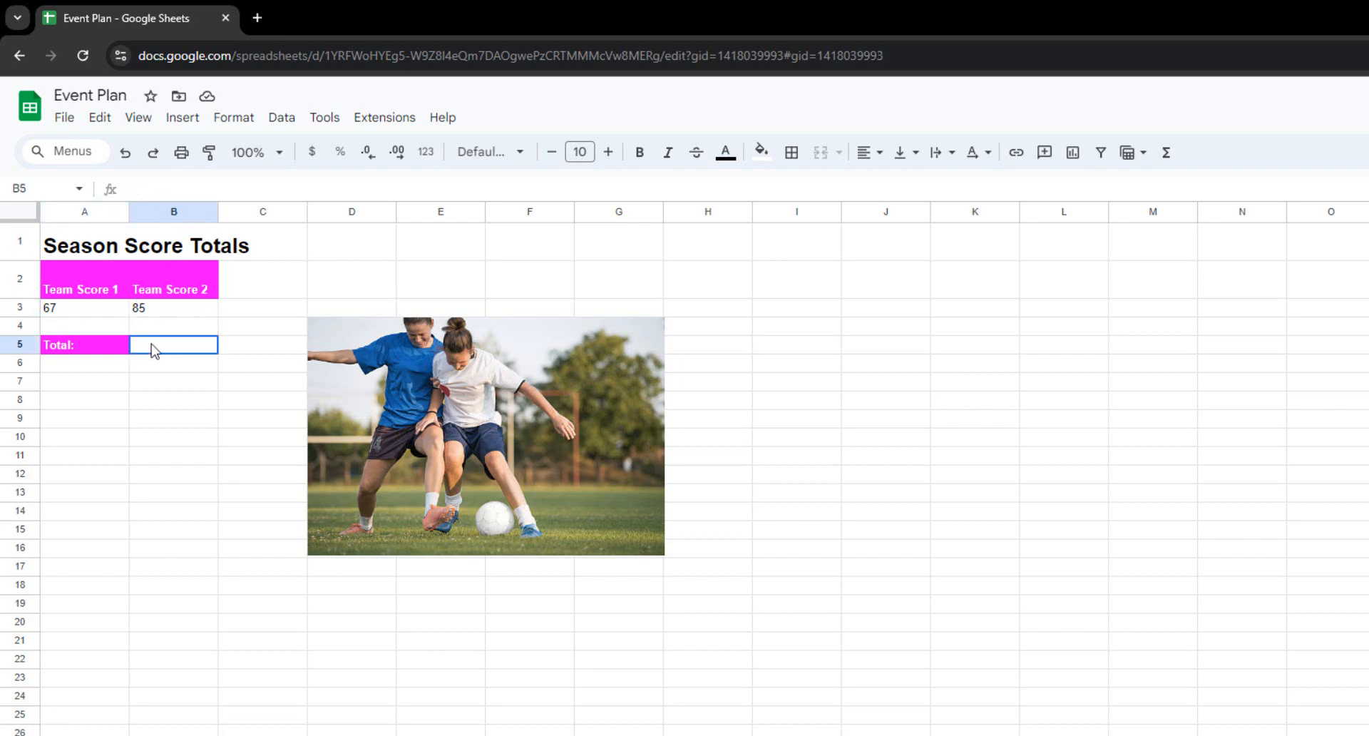
pyautogui.click(136, 189)
pyautogui.write('=')
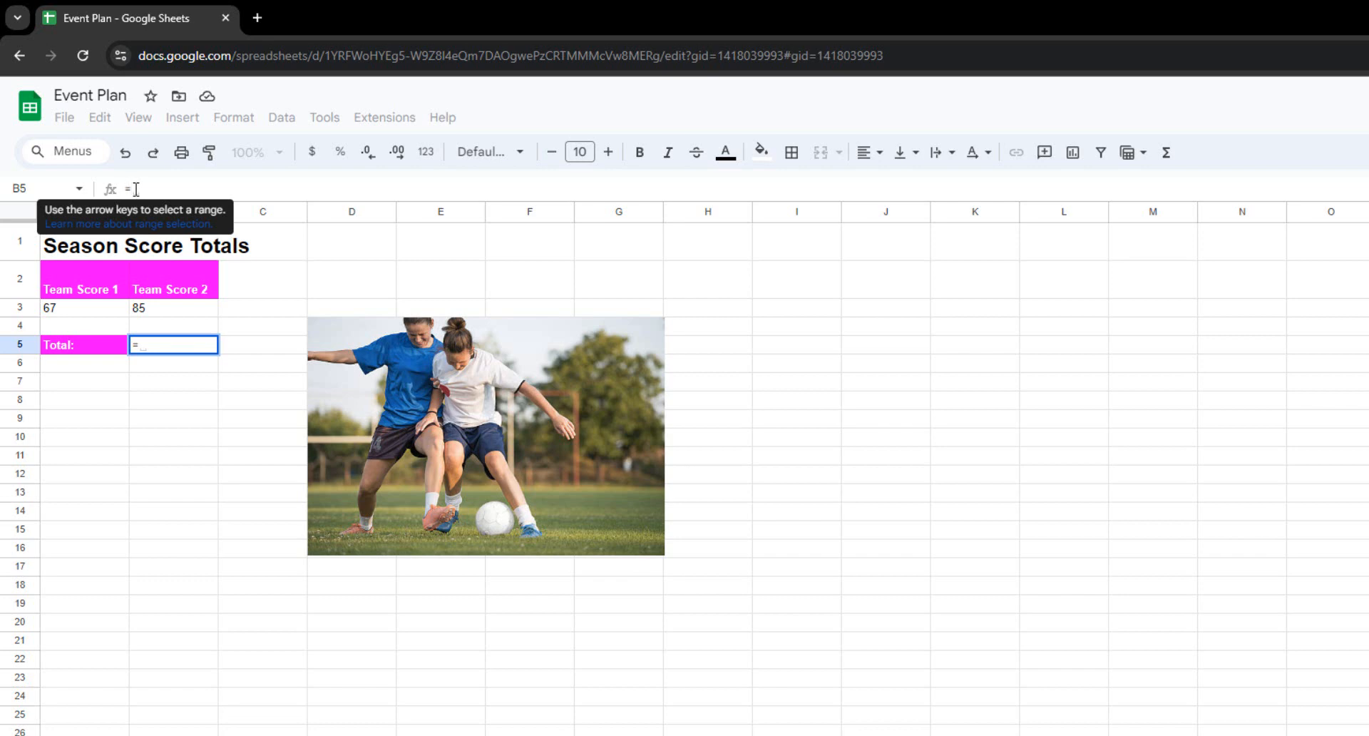
pyautogui.write('A')
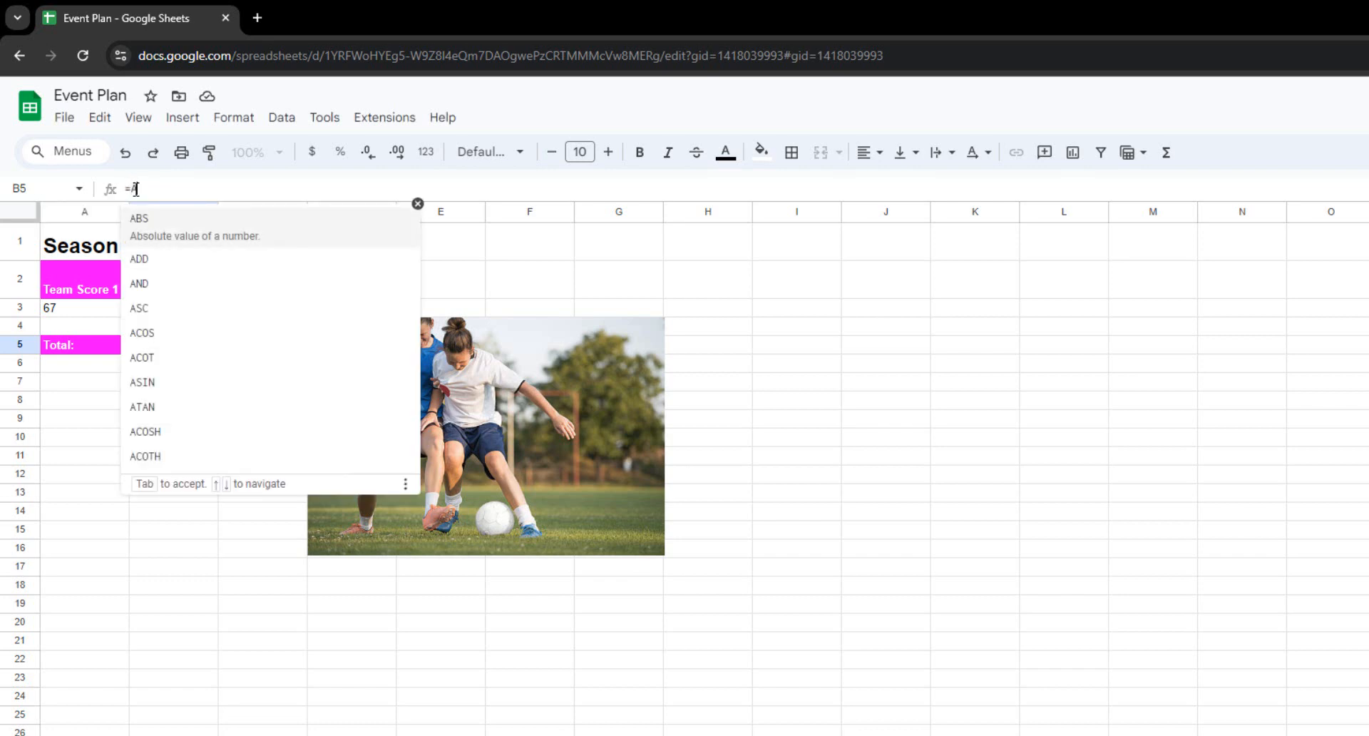
pyautogui.write('3')
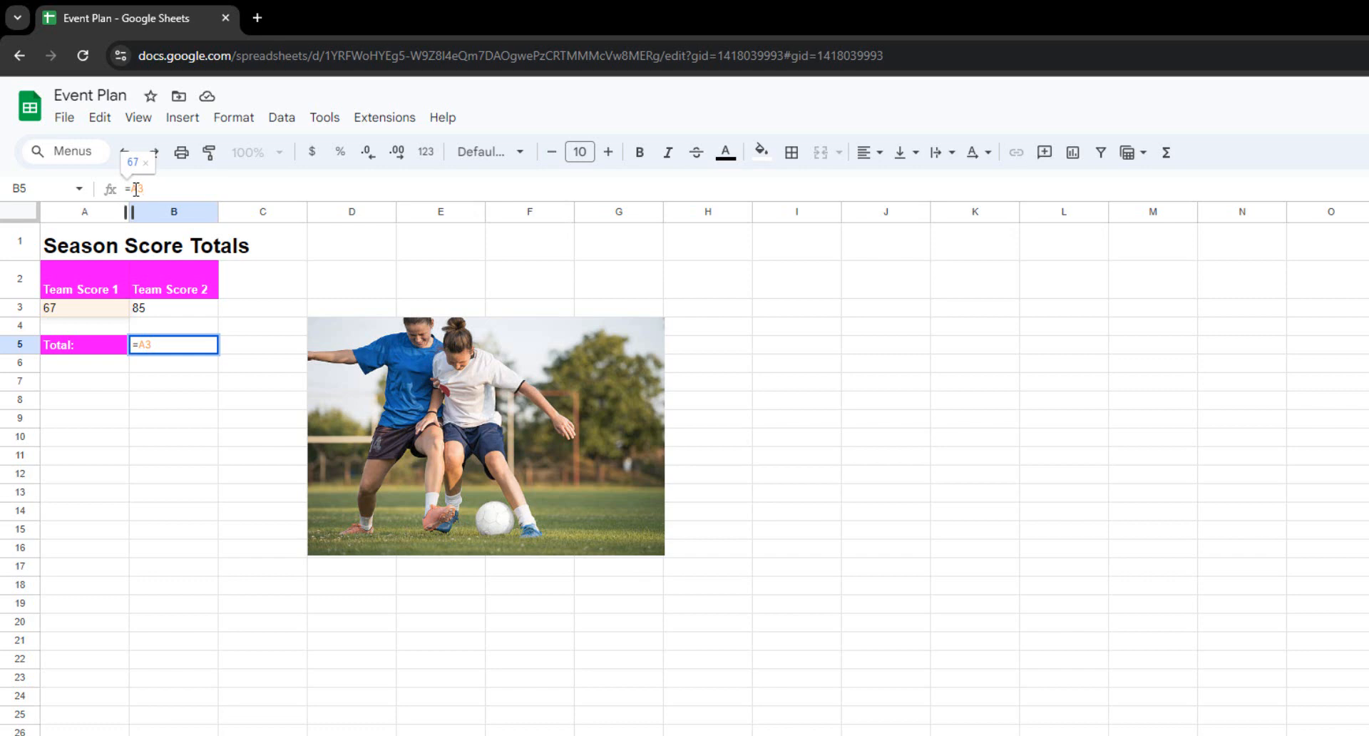
pyautogui.write('+')
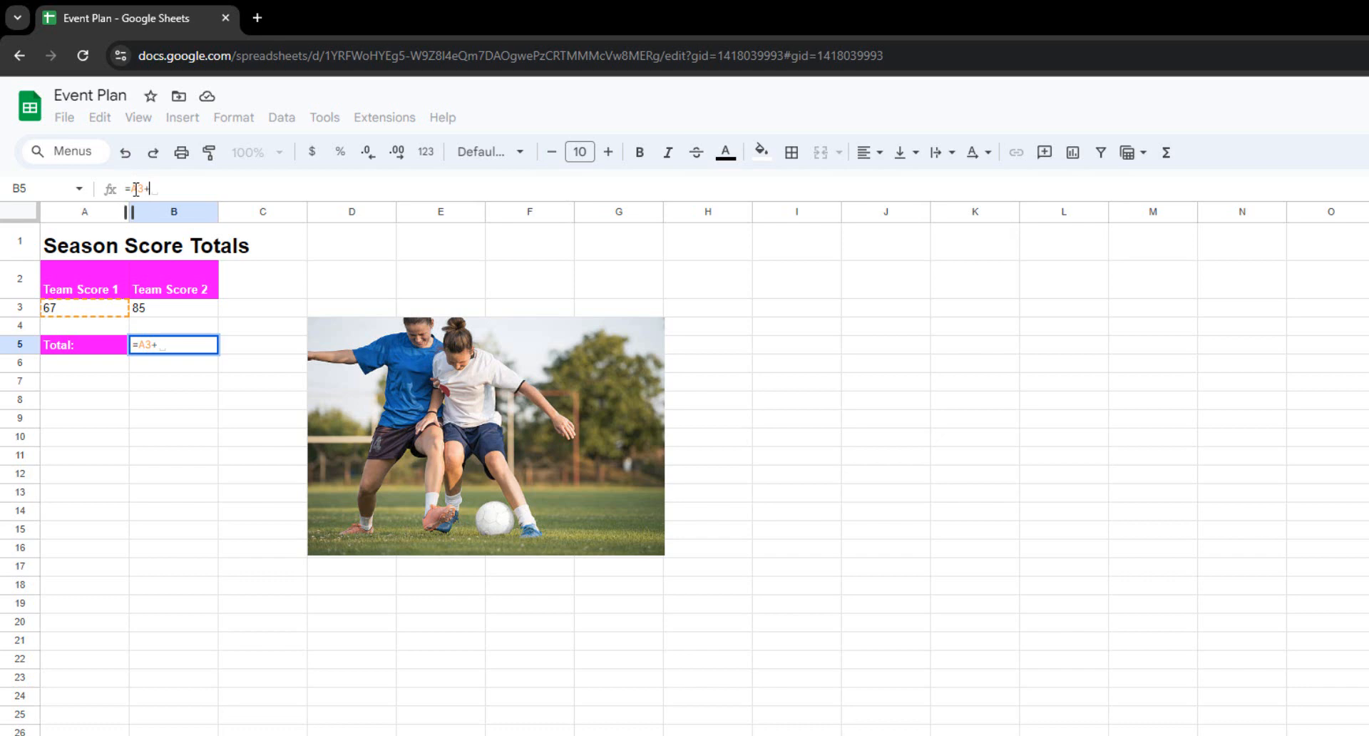
pyautogui.press('BackSpace')
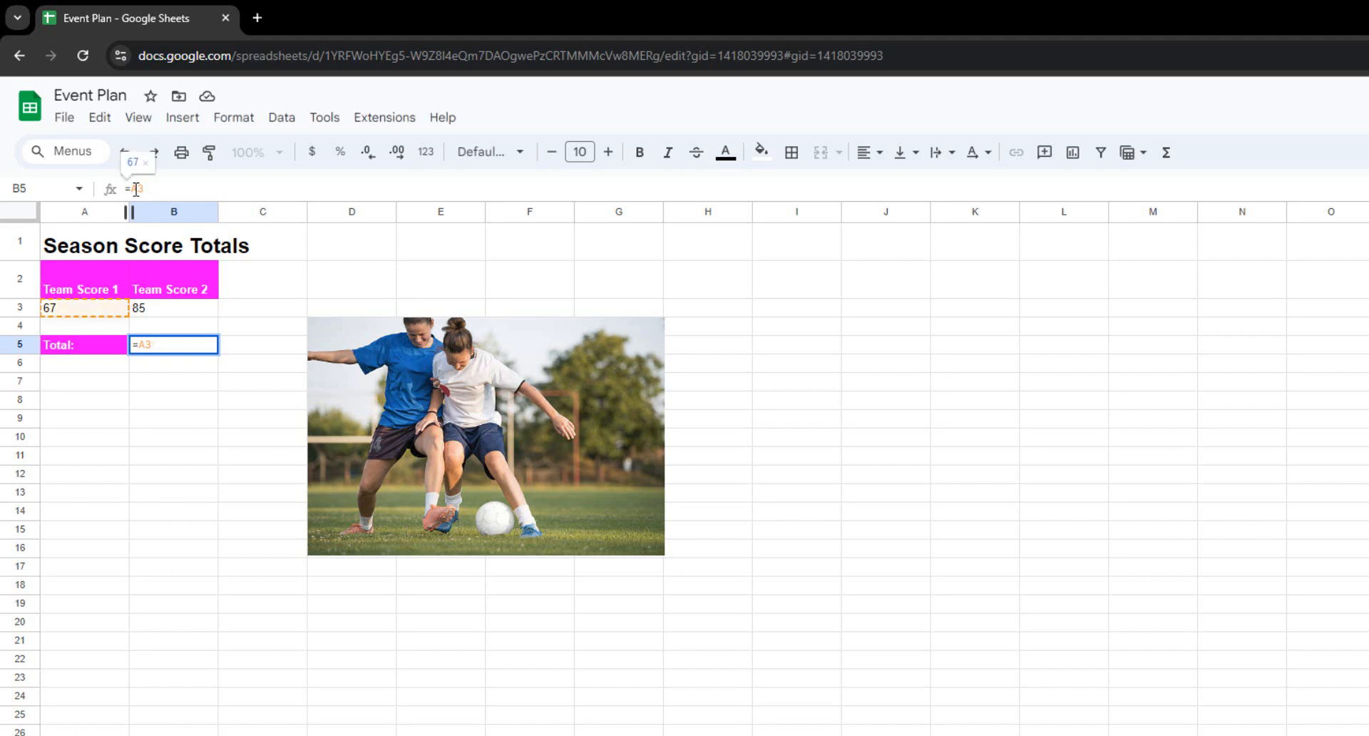
pyautogui.write('+')
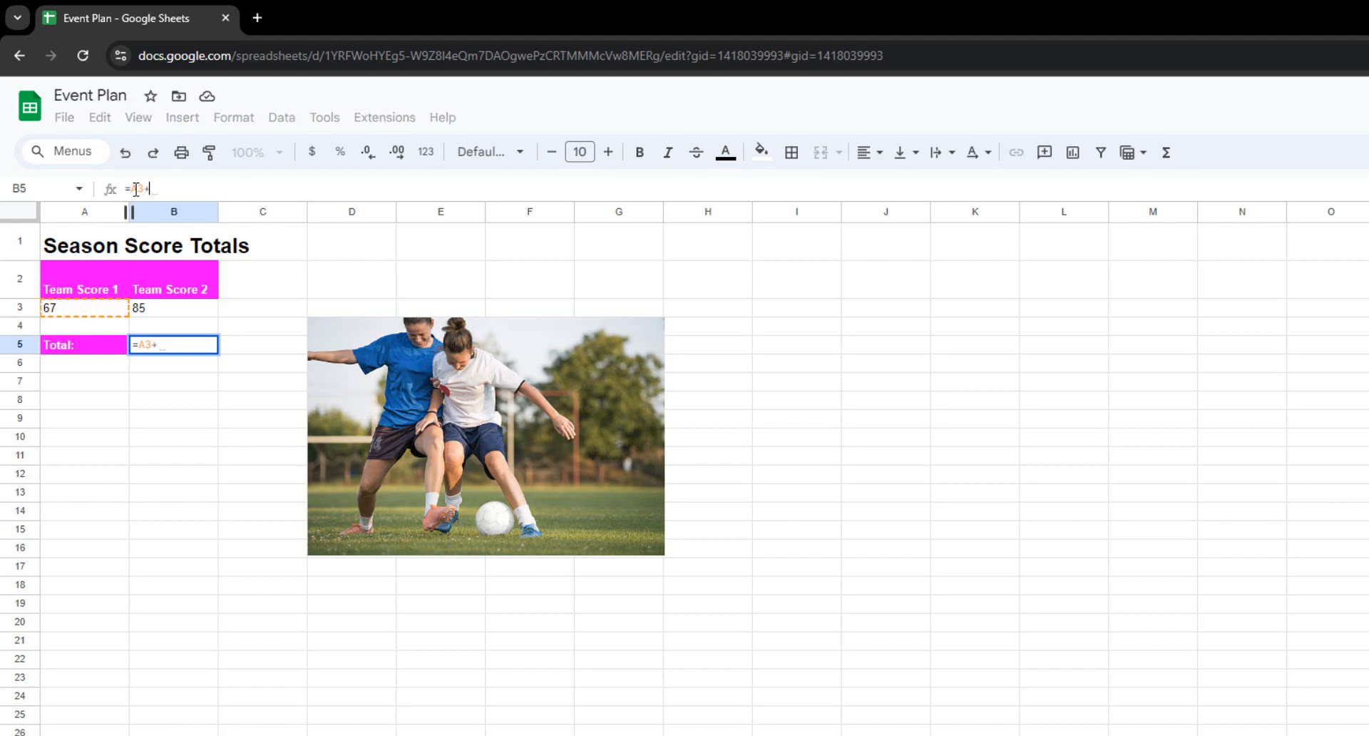
pyautogui.write('B3')
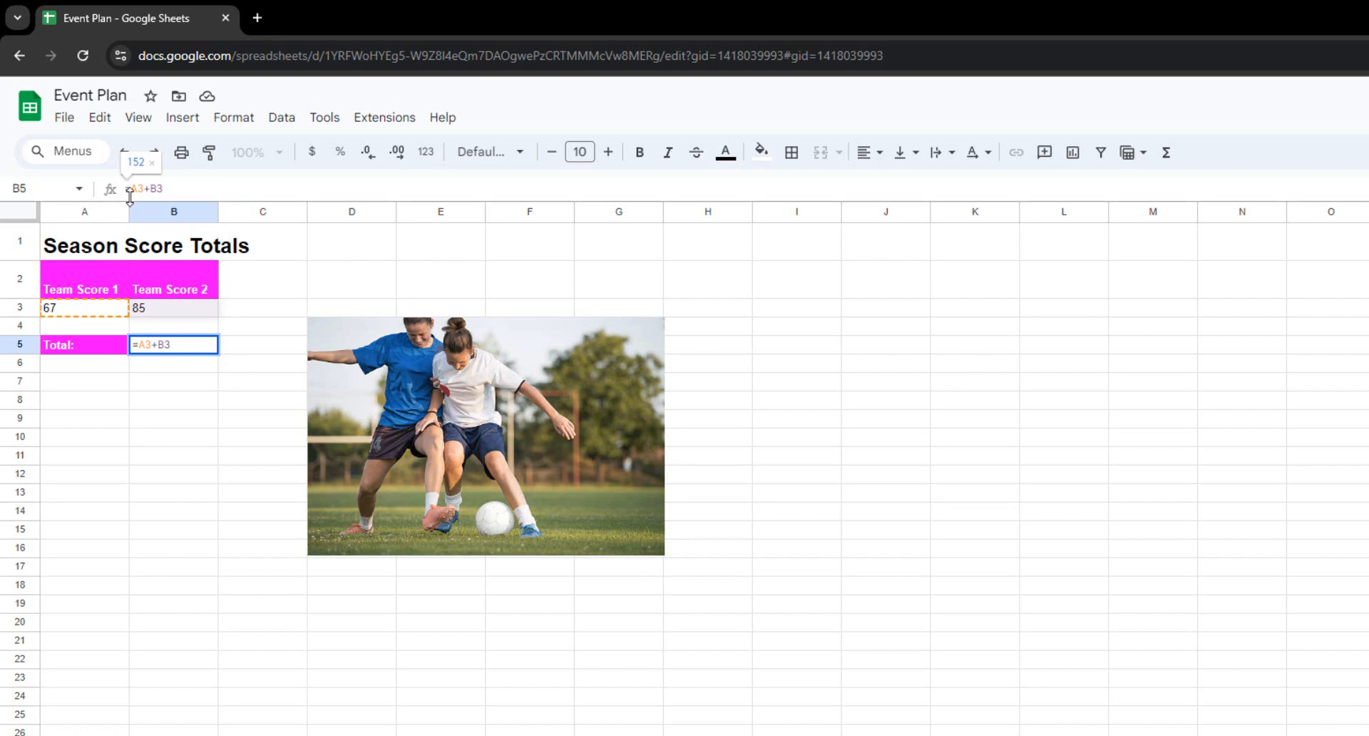
pyautogui.press('Tab')
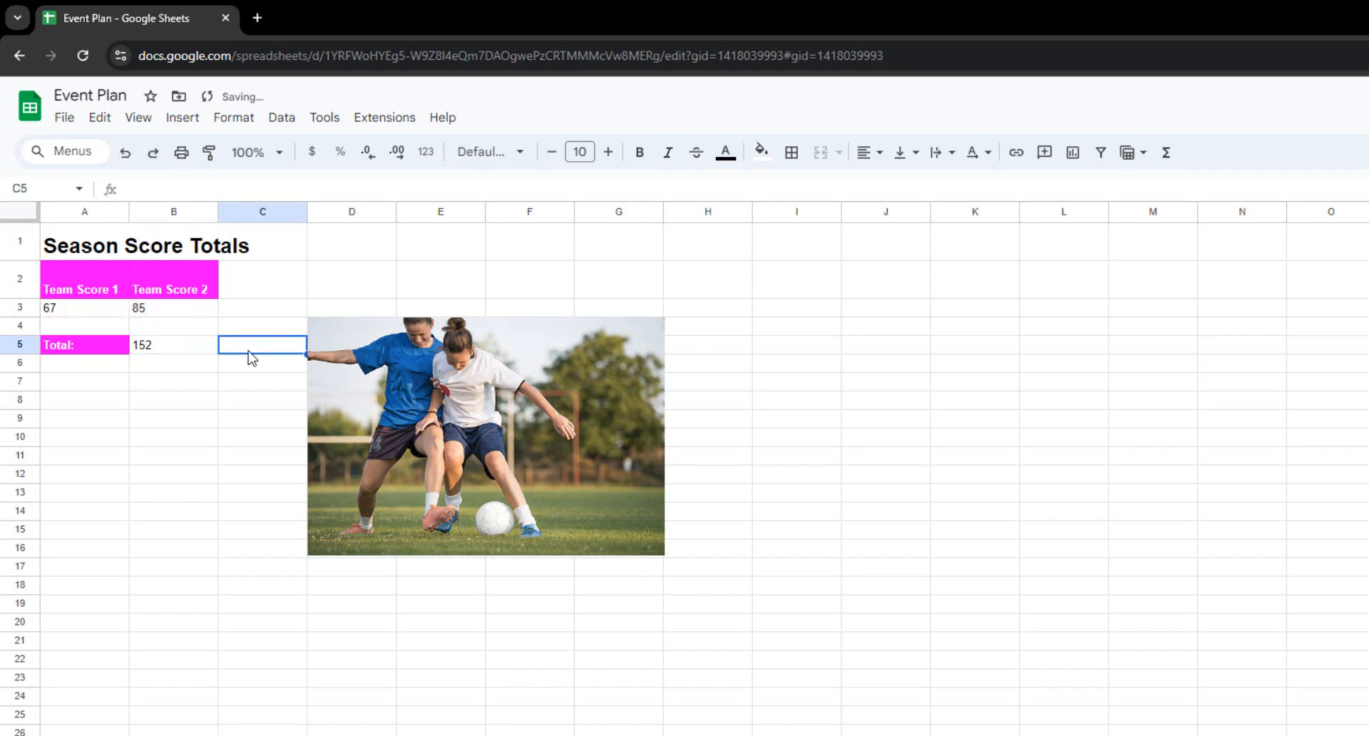
# Check the total's formula in B5 and change the last digit of Team Score 2 in B3 to 7.
pyautogui.click(164, 352)
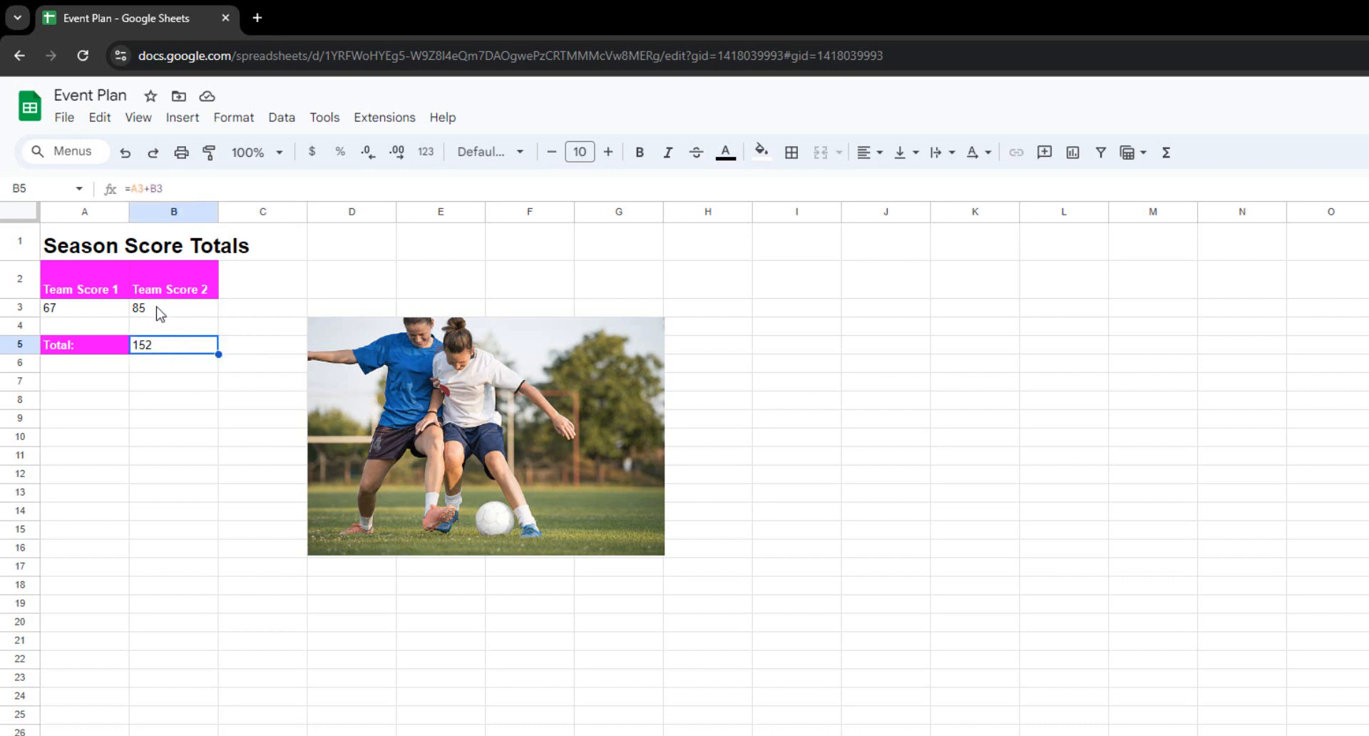
pyautogui.doubleClick(160, 314)
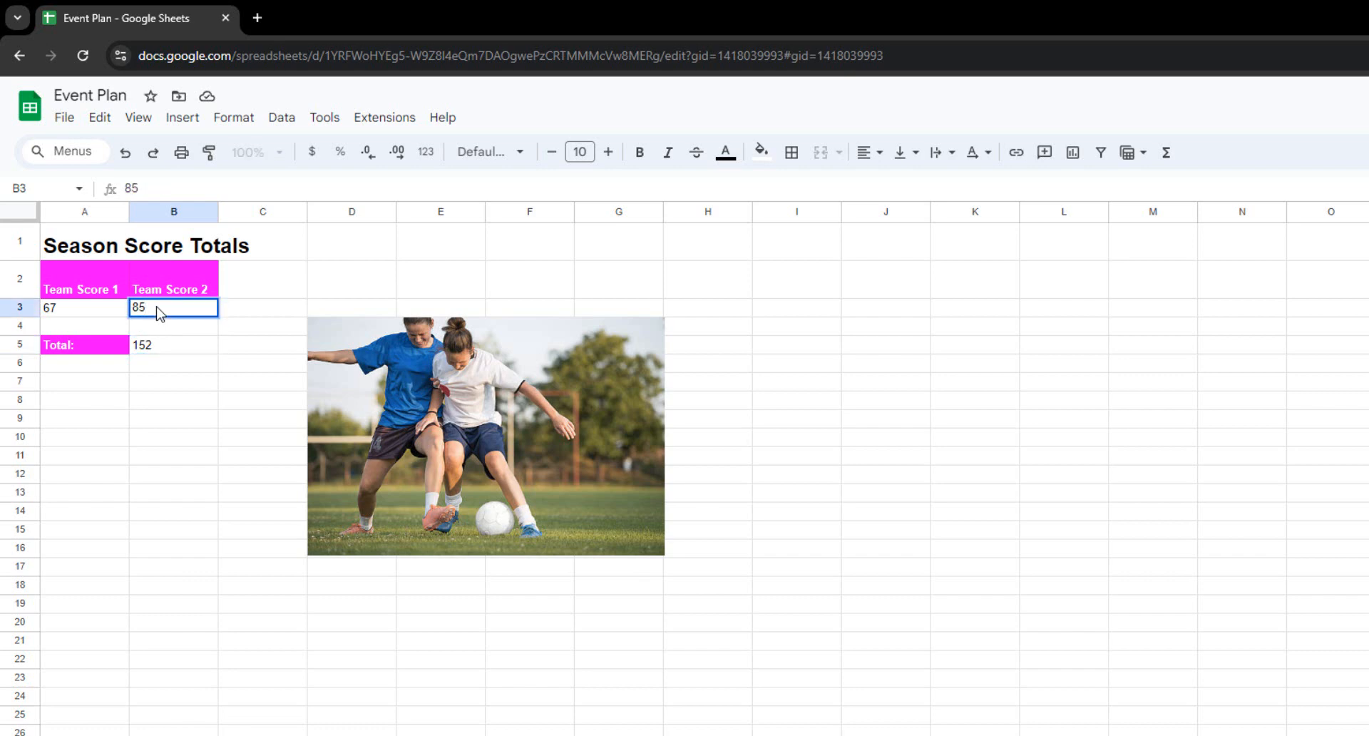
pyautogui.press('BackSpace')
pyautogui.write('7')
pyautogui.click(245, 309)
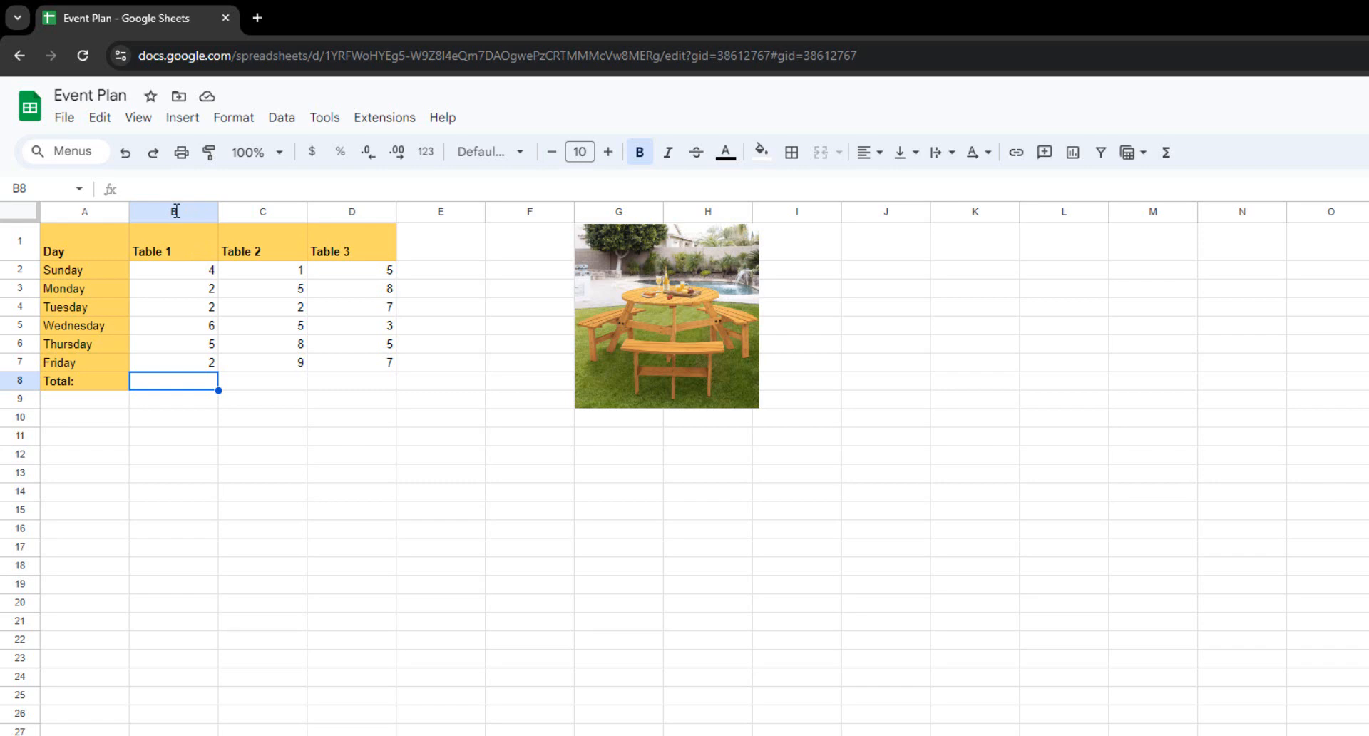
# Enter =SUM(B2:D7) in cell B8 to total all three tables from Sunday to Friday.
pyautogui.click(189, 276)
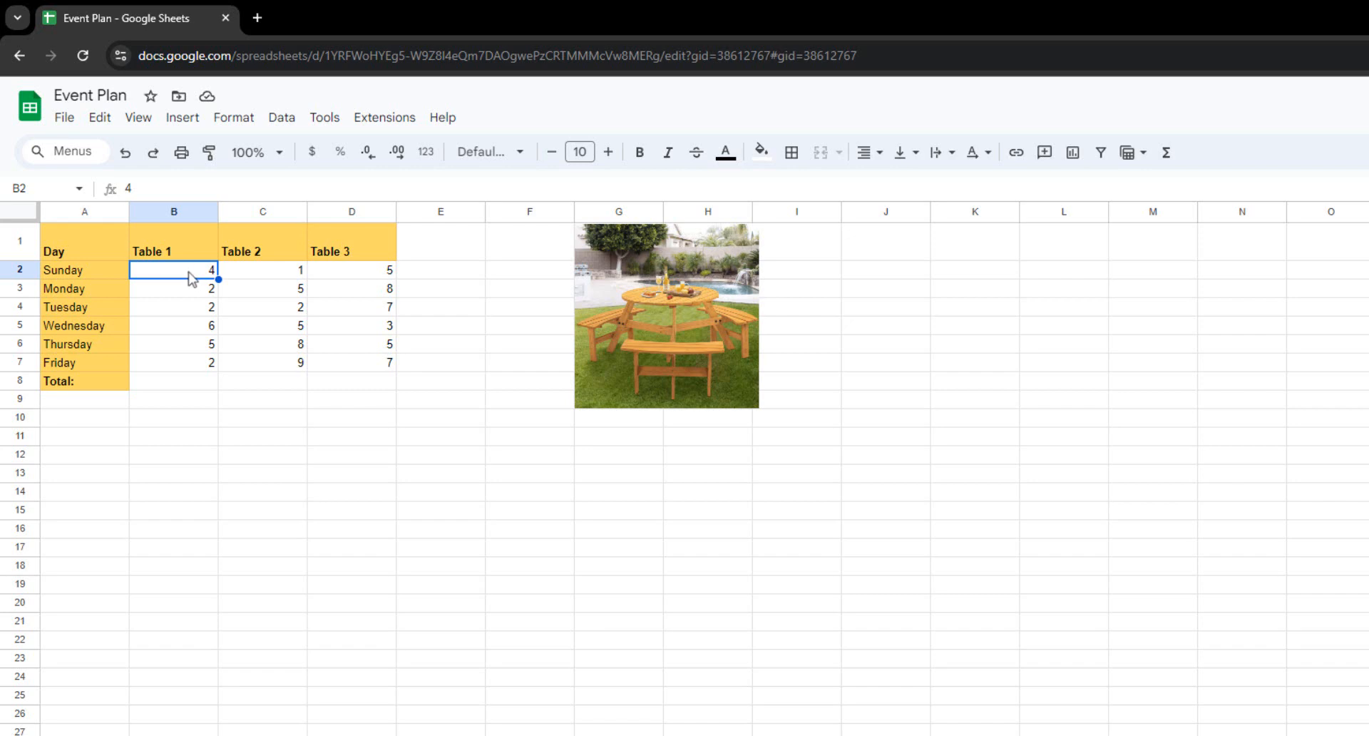
pyautogui.moveTo(201, 277); pyautogui.dragTo(354, 368)
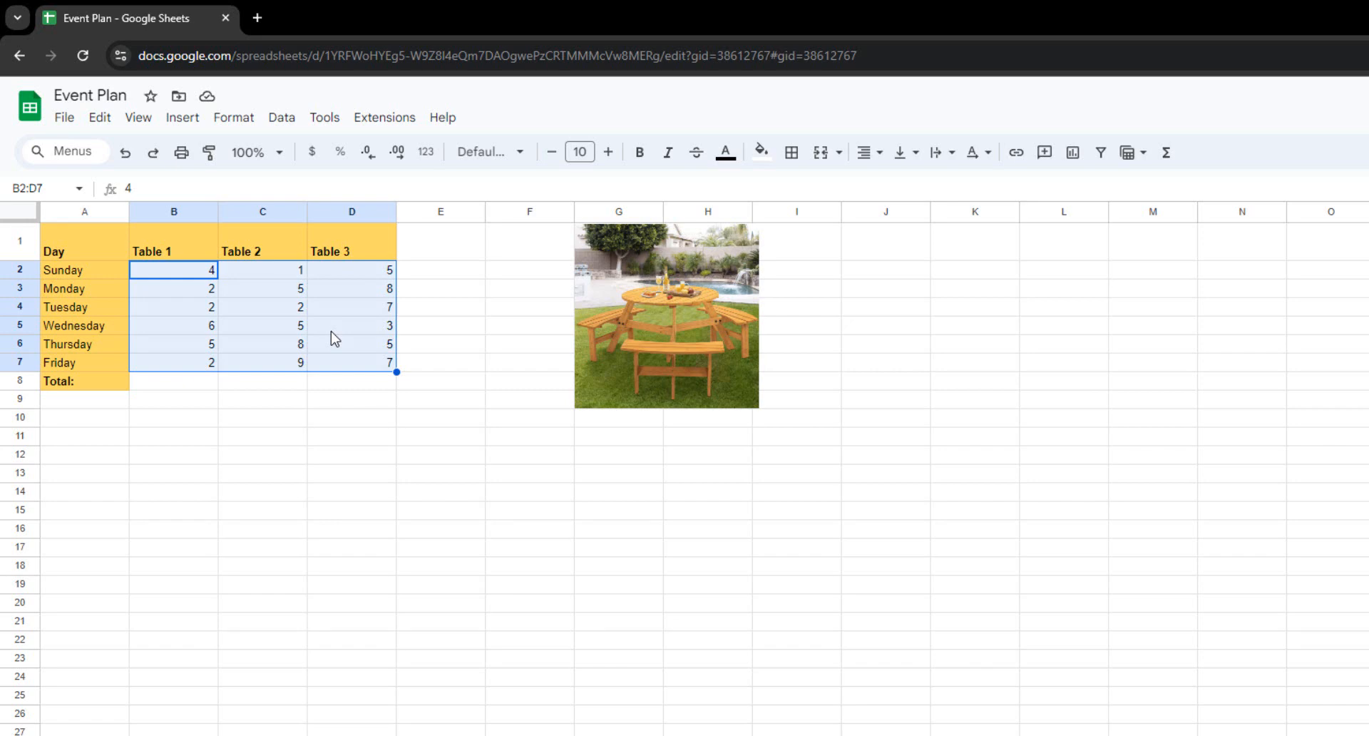
pyautogui.click(187, 385)
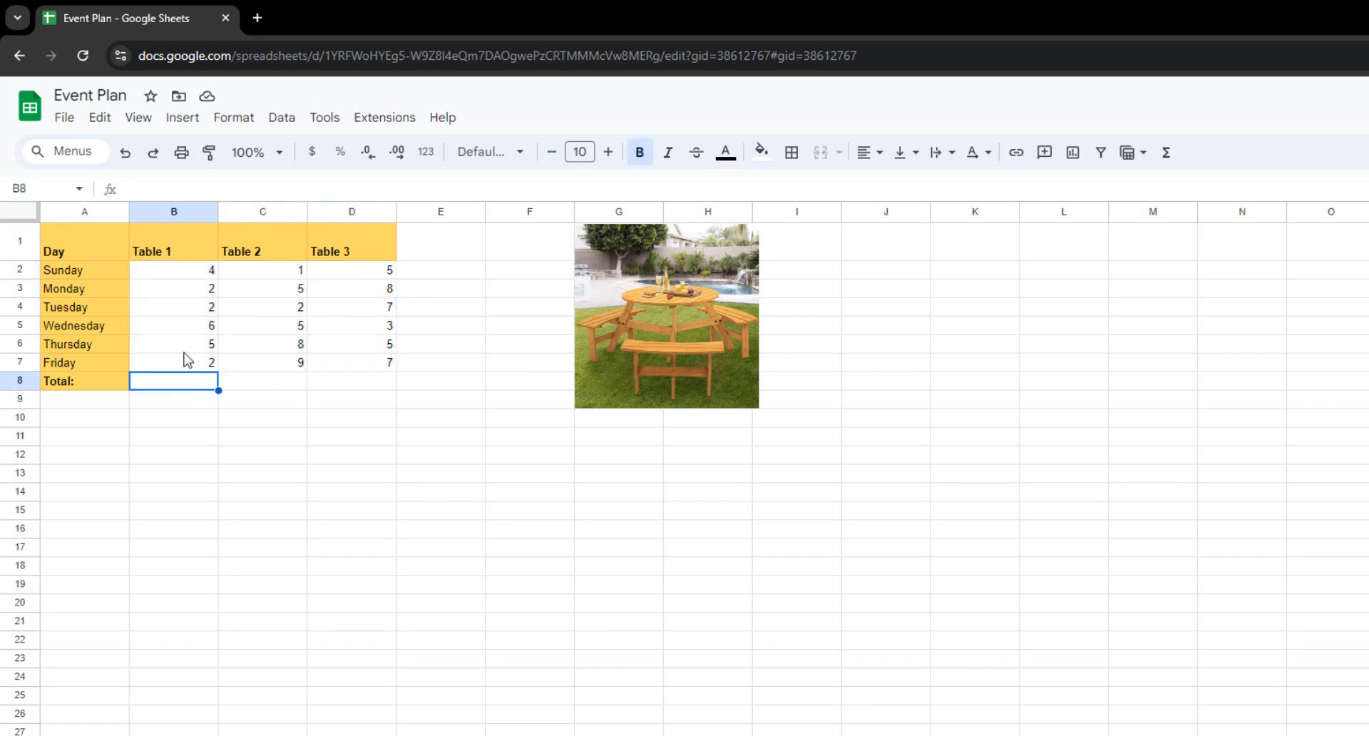
pyautogui.click(137, 189)
pyautogui.write('=')
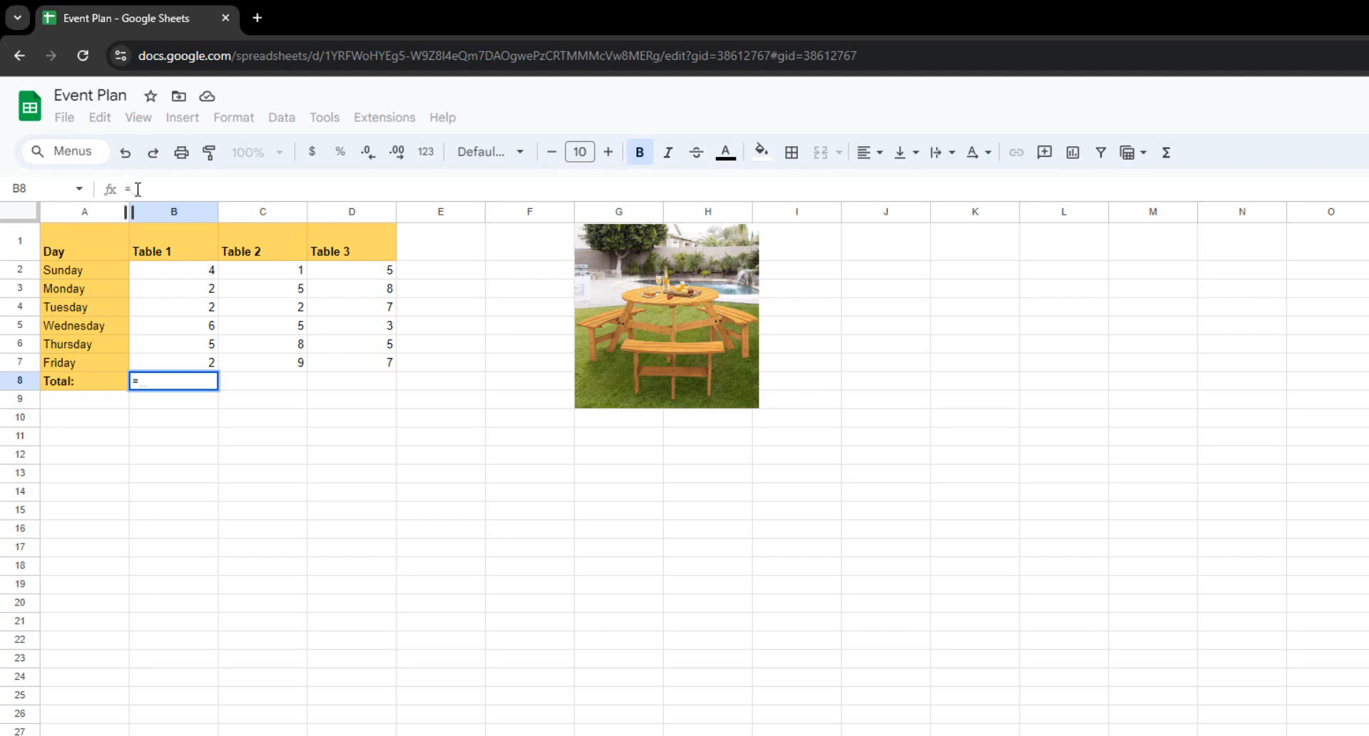
pyautogui.write('SUM')
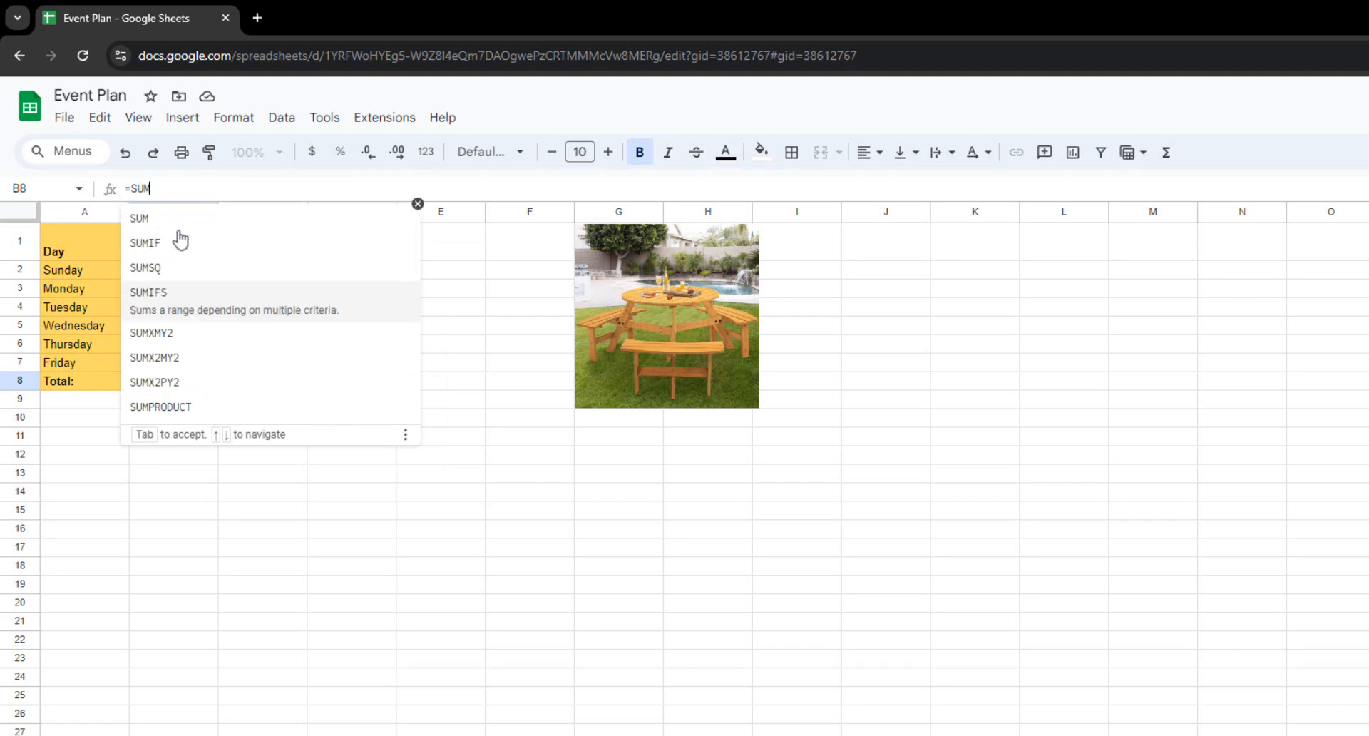
pyautogui.click(184, 243)
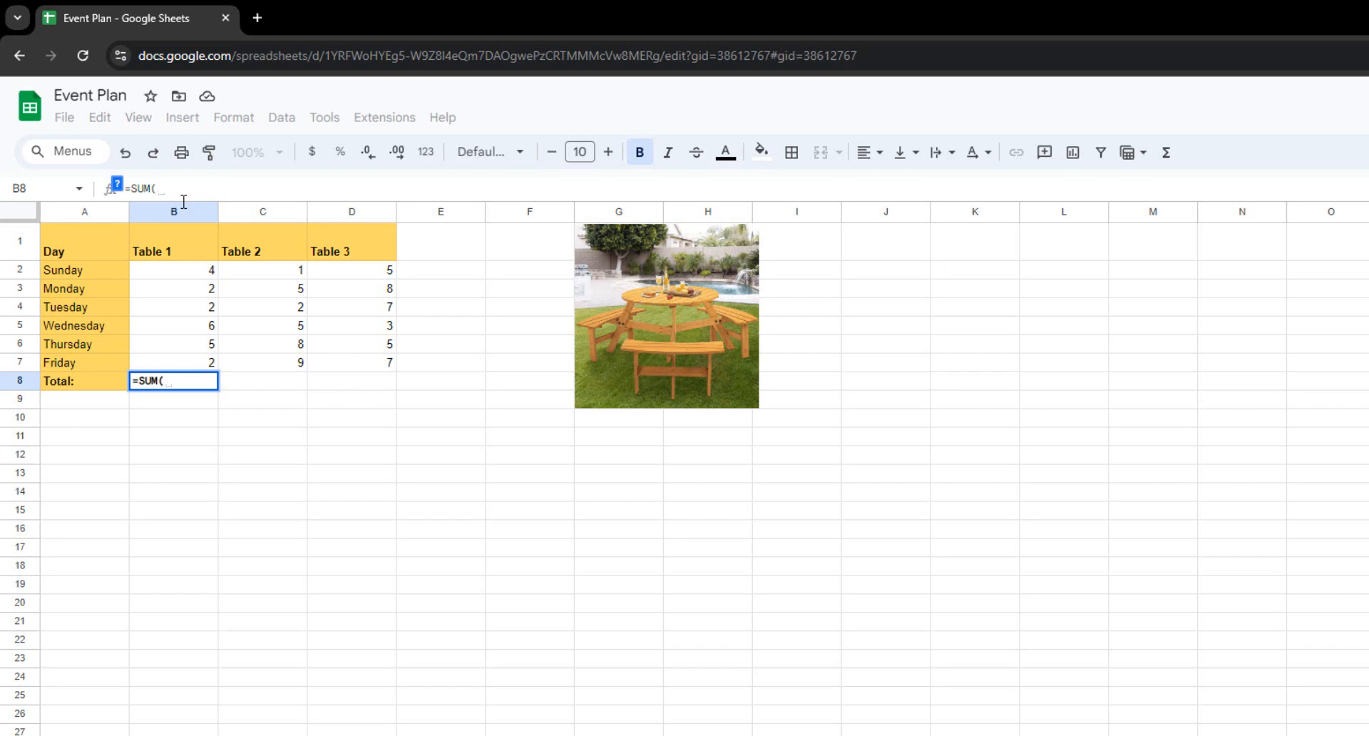
pyautogui.write('B2')
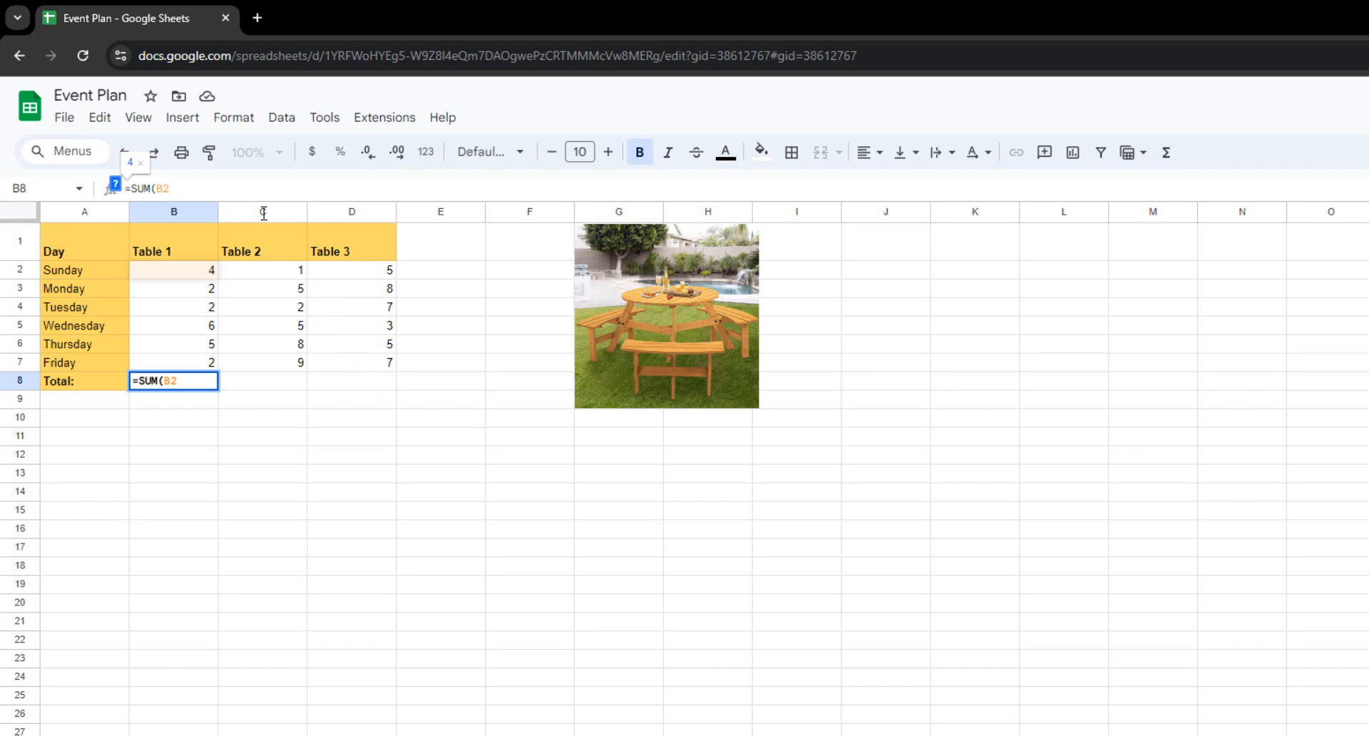
pyautogui.write(':')
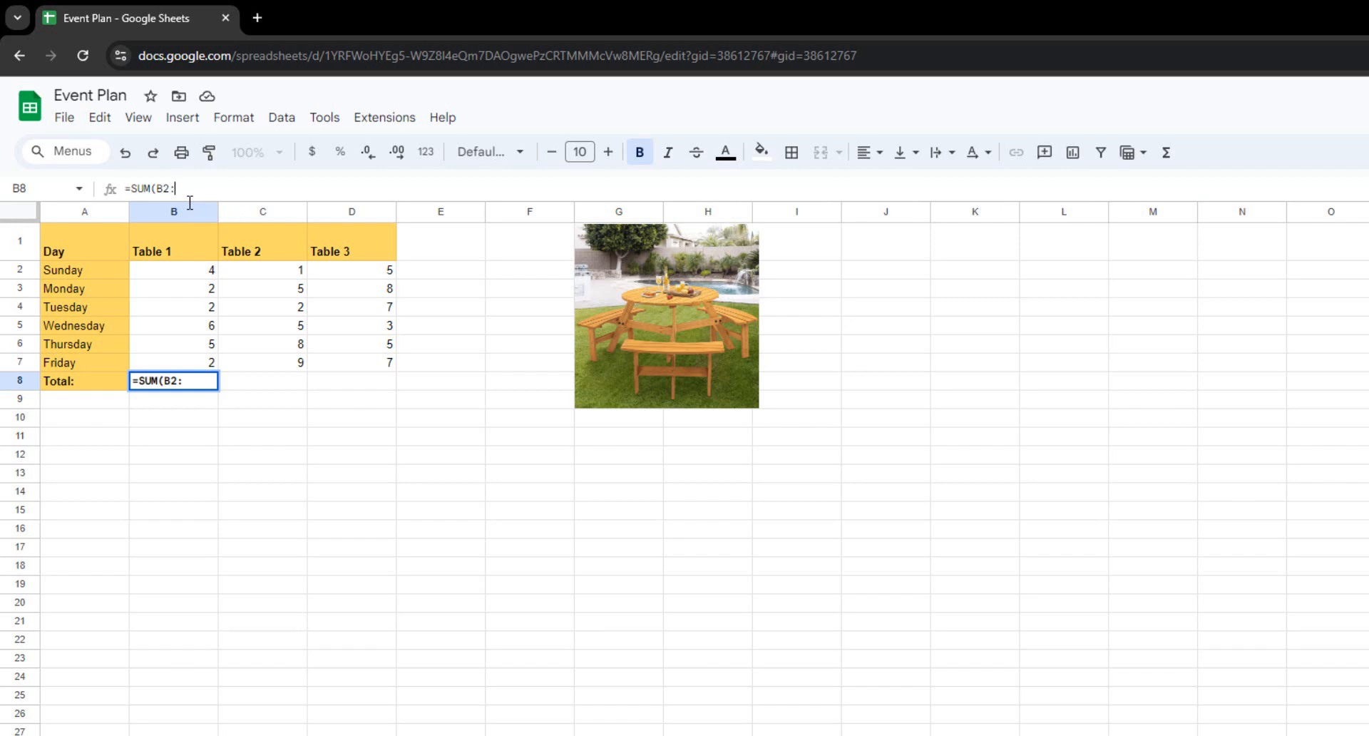
pyautogui.write('D7')
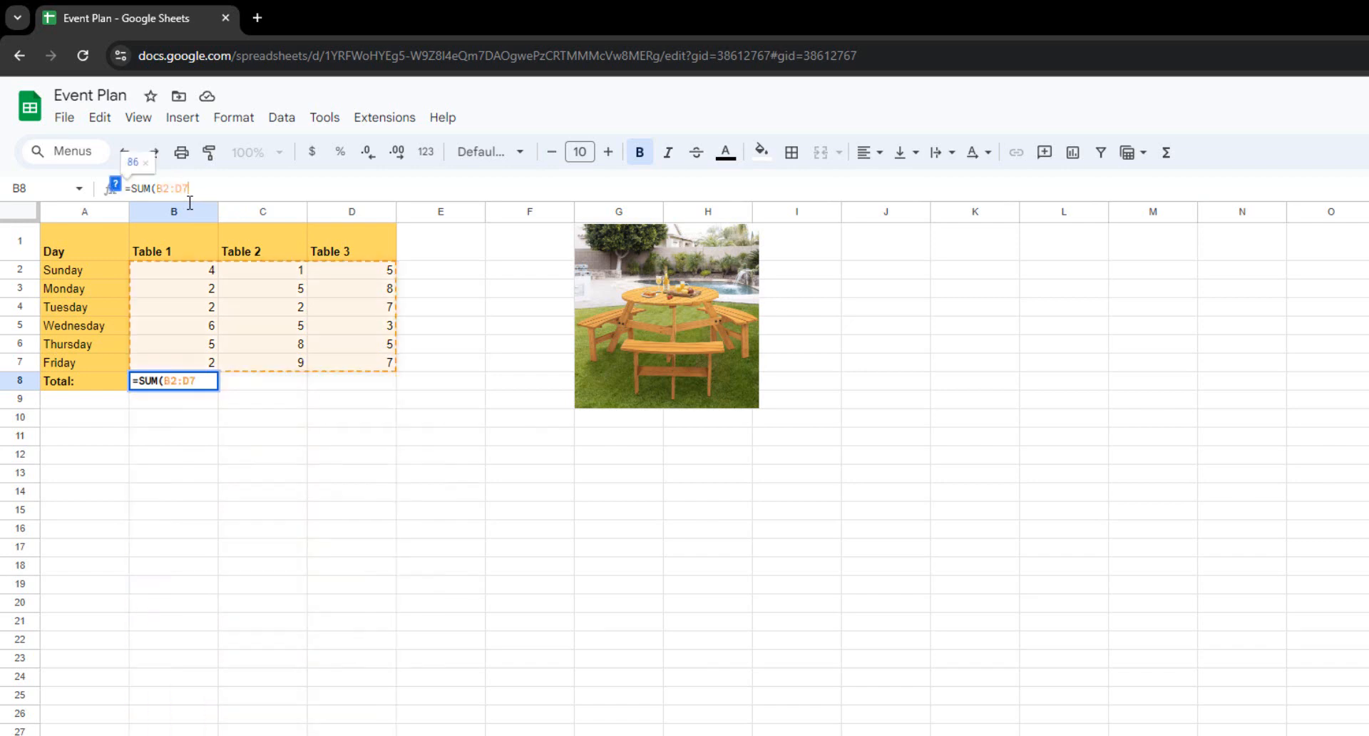
pyautogui.write(')')
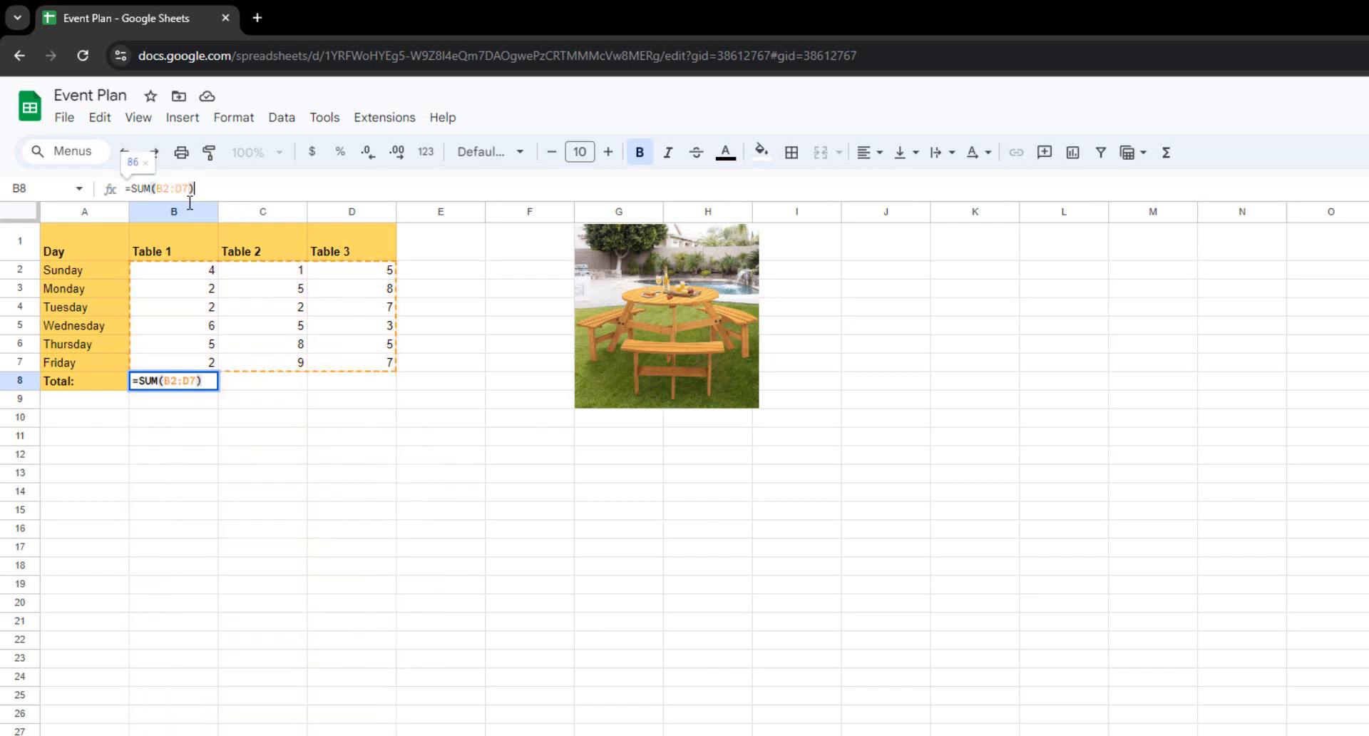
pyautogui.click(273, 399)
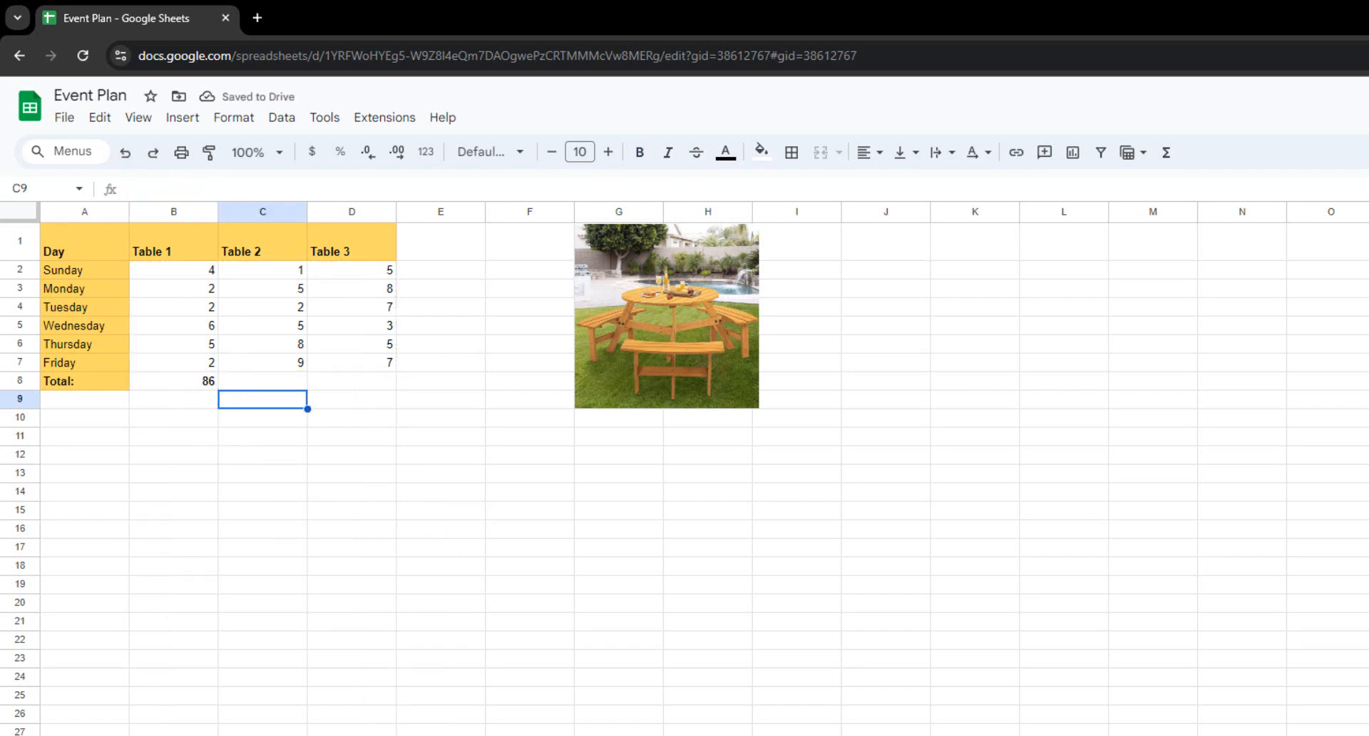
# On the stopwatch Time sheet, total the times in B2:B8 with the built-in SUM function, placing the result in B9.
pyautogui.click(235, 734)
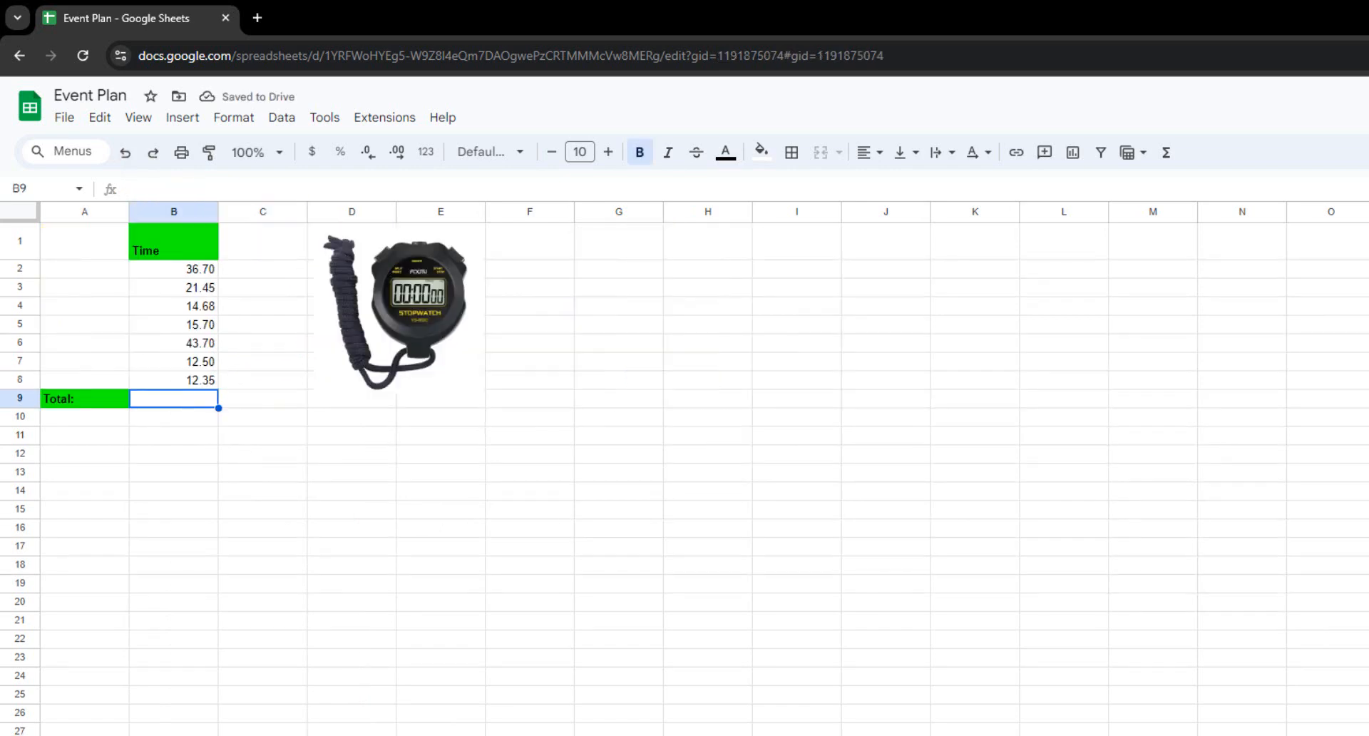
pyautogui.click(159, 278)
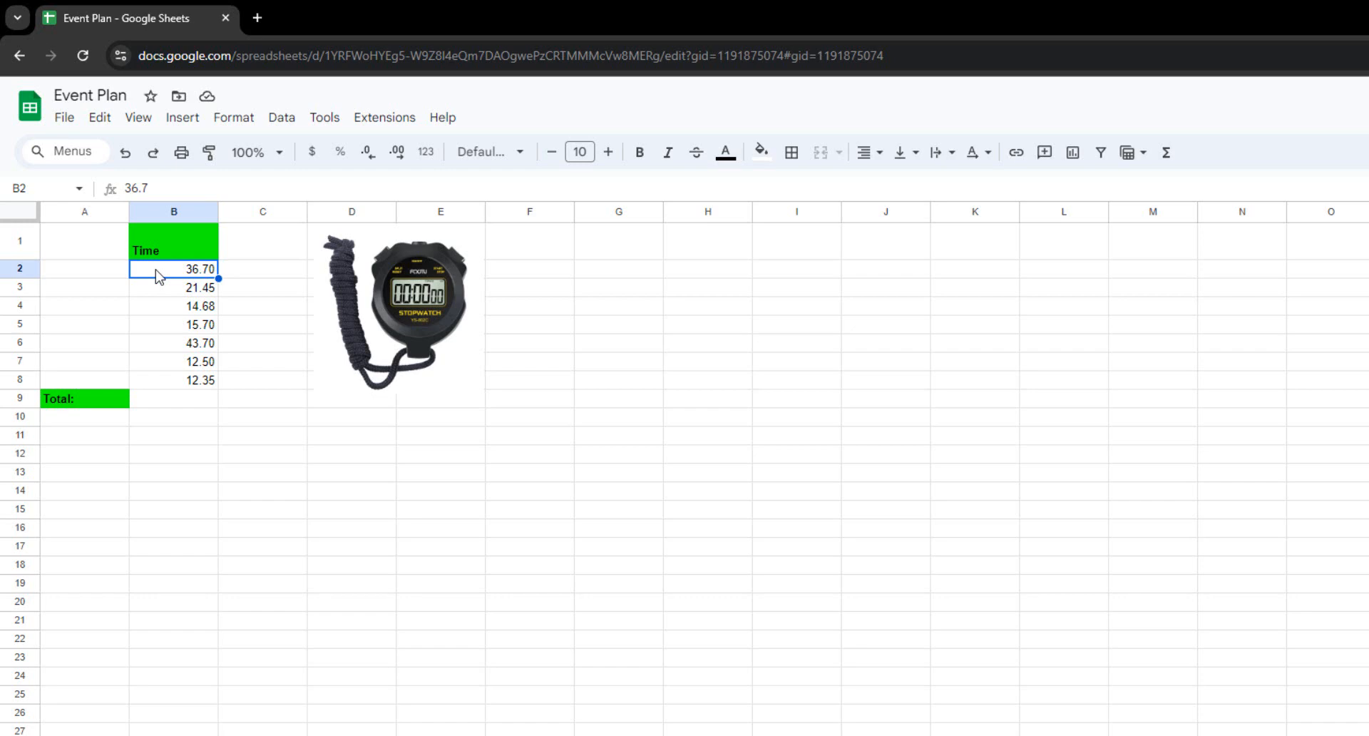
pyautogui.keyDown('shift'); pyautogui.click(159, 284); pyautogui.keyUp('shift')
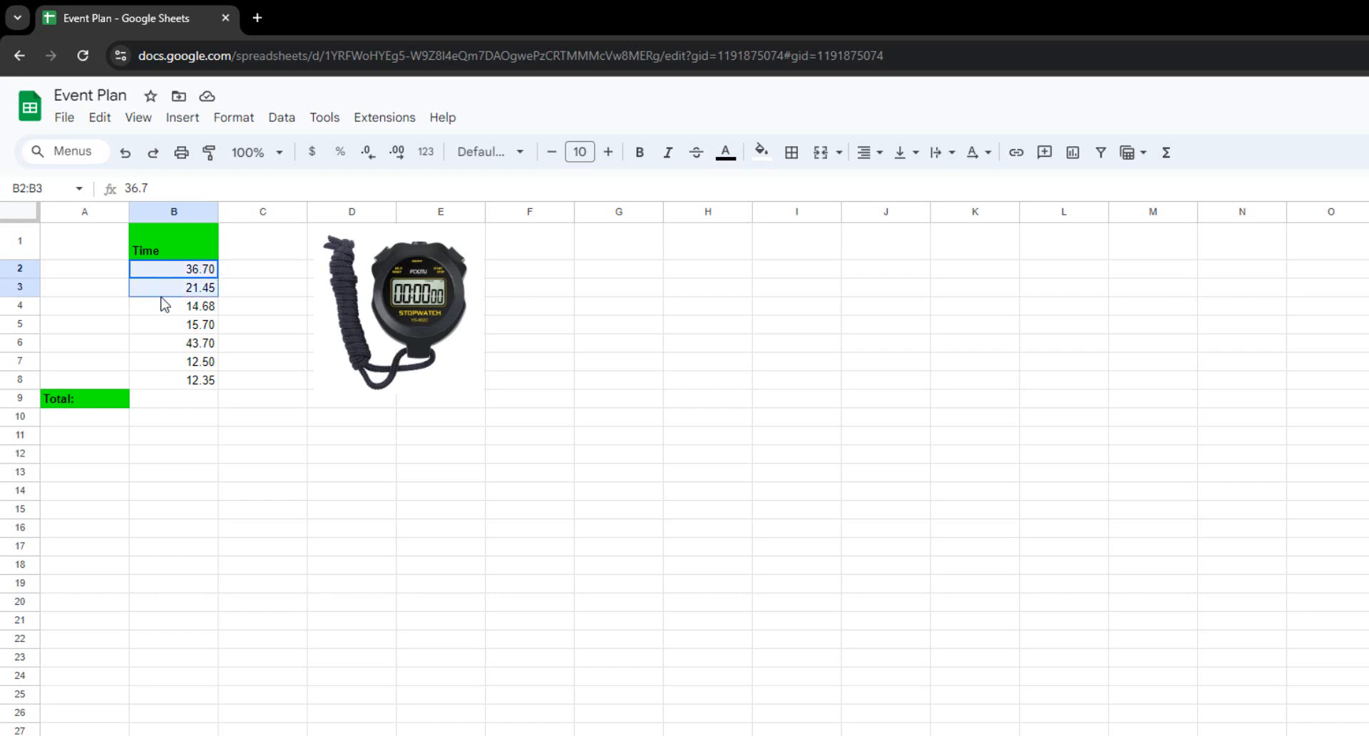
pyautogui.moveTo(165, 304); pyautogui.dragTo(176, 381)
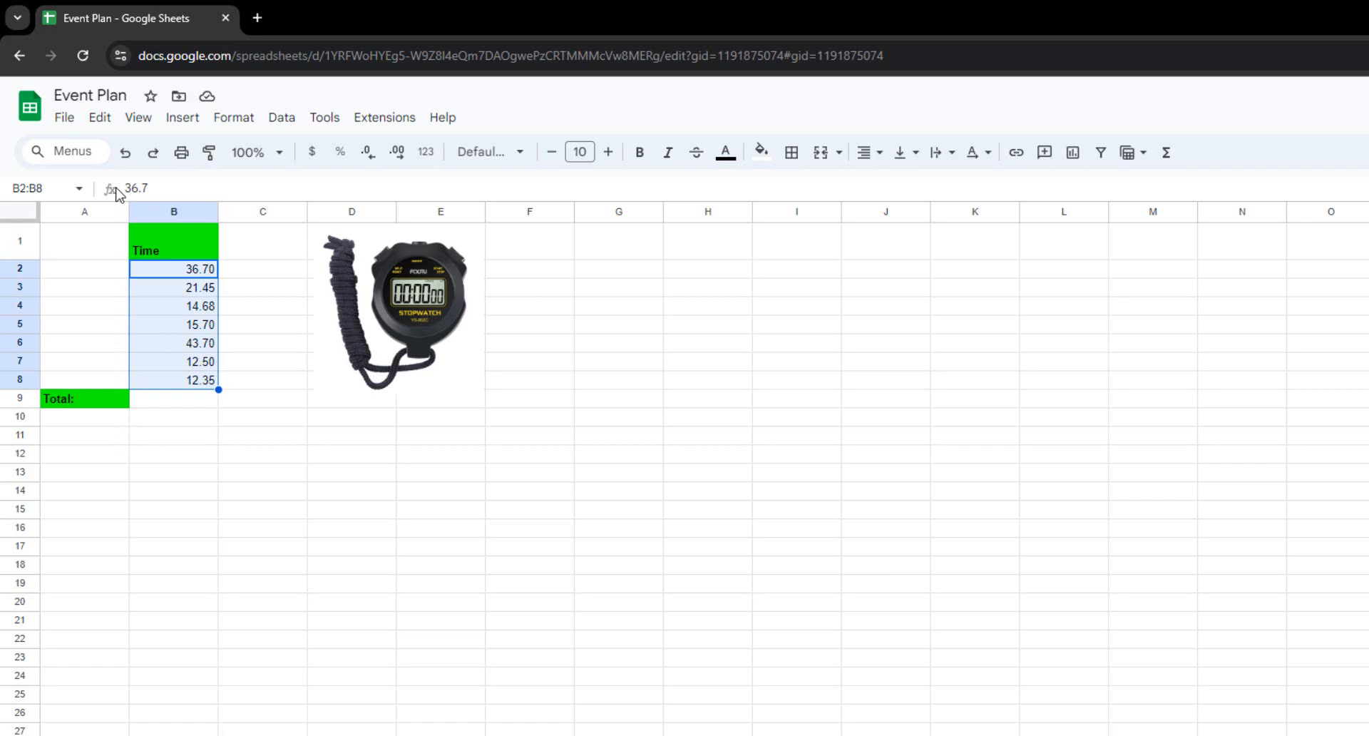
pyautogui.click(1167, 154)
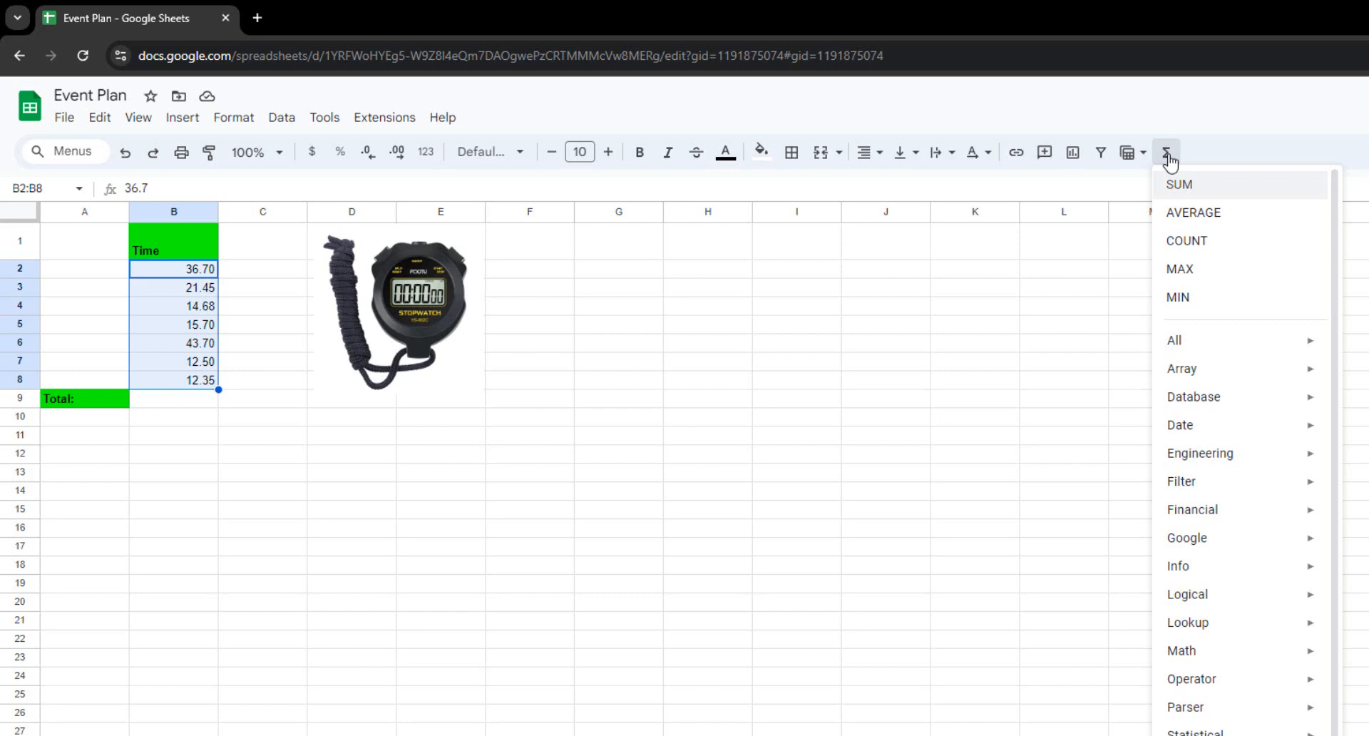
pyautogui.click(1213, 193)
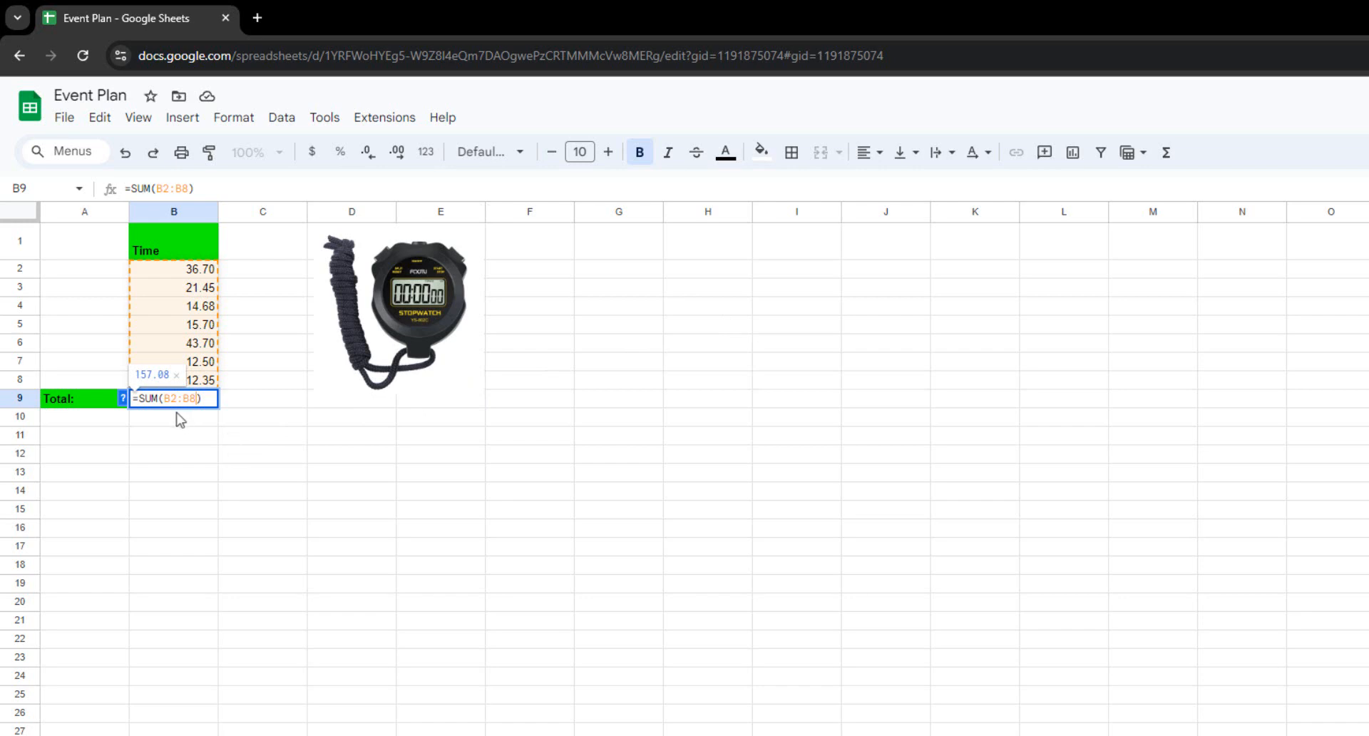
pyautogui.press('Return')
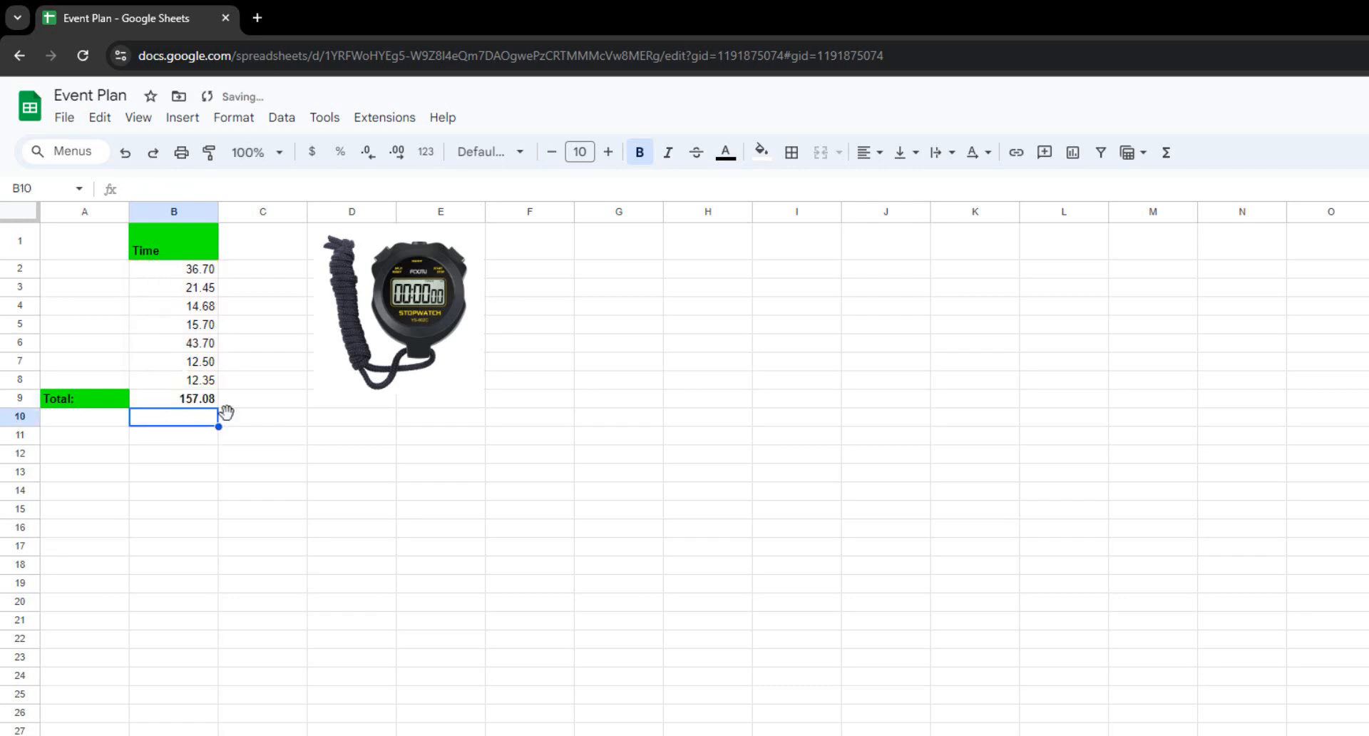